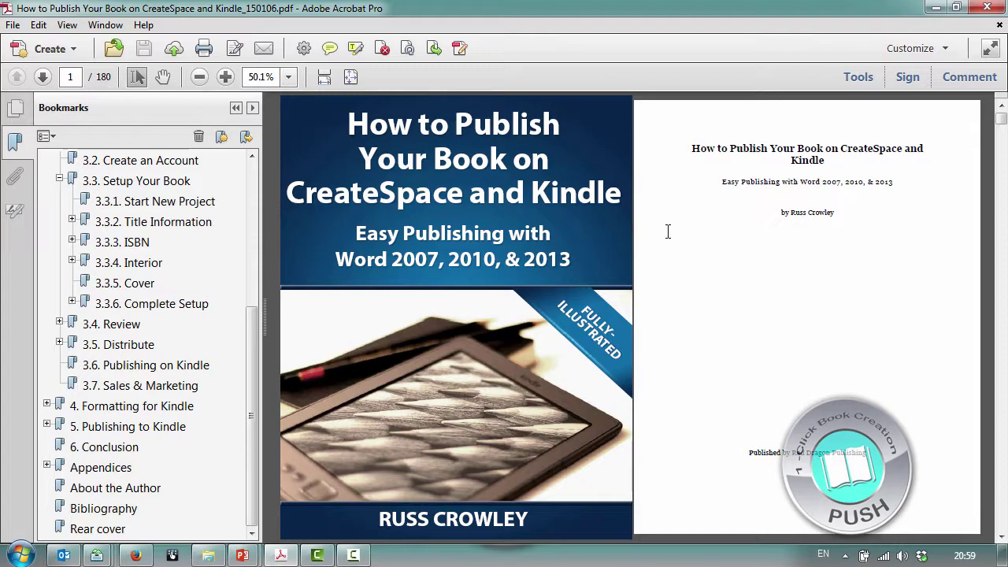
Step: Skim through the pages of the published PDF book, and switch to the desktop
scroll(668, 231, "down", 13)
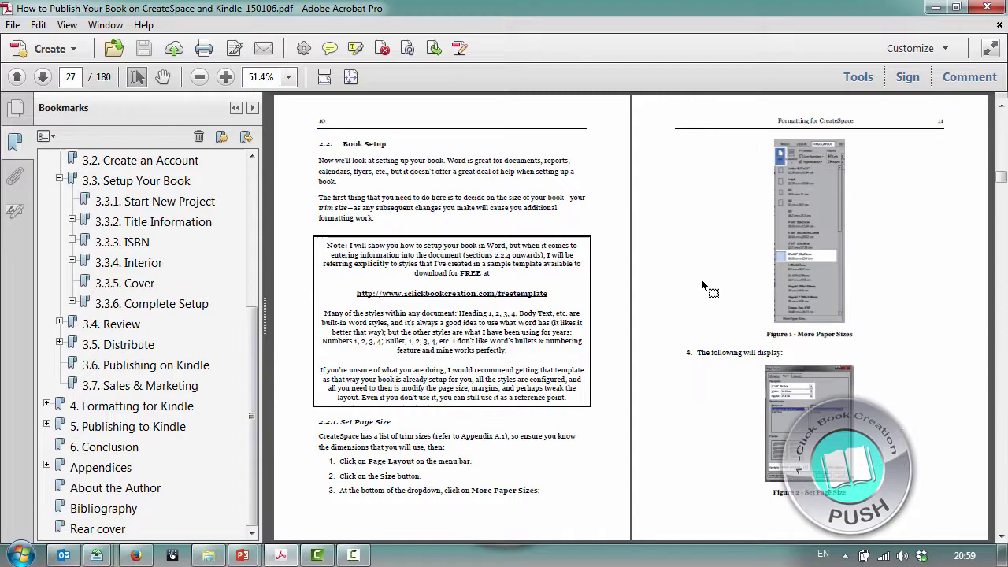
scroll(702, 280, "down", 19)
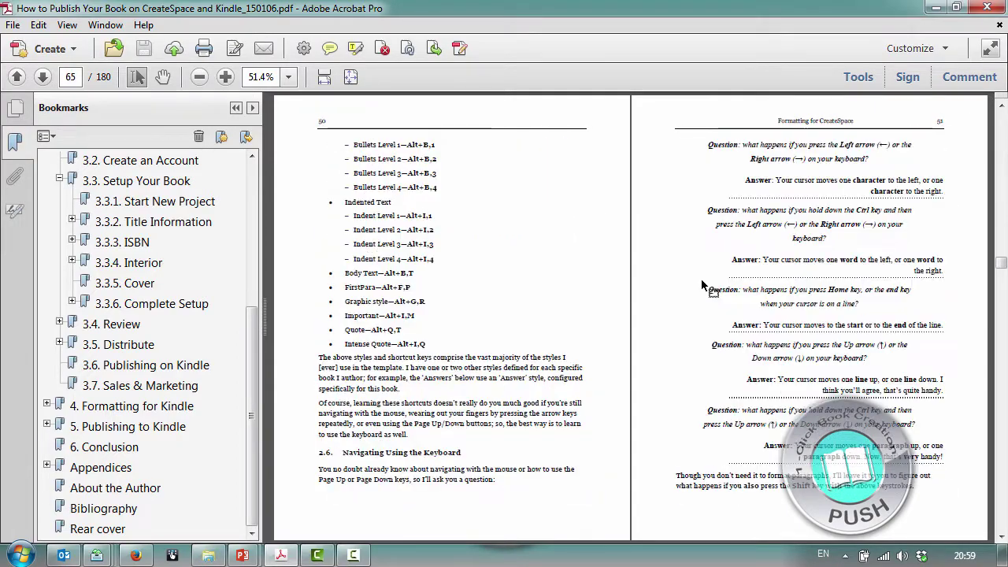
left_click(1004, 556)
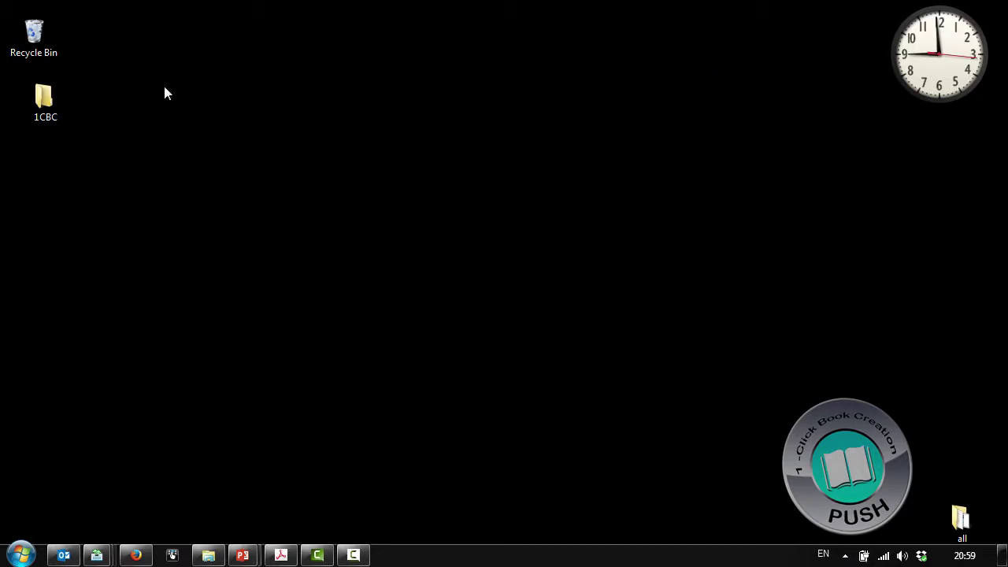
Step: Empty the desktop's Recycle Bin and confirm the permanent deletion
right_click(37, 30)
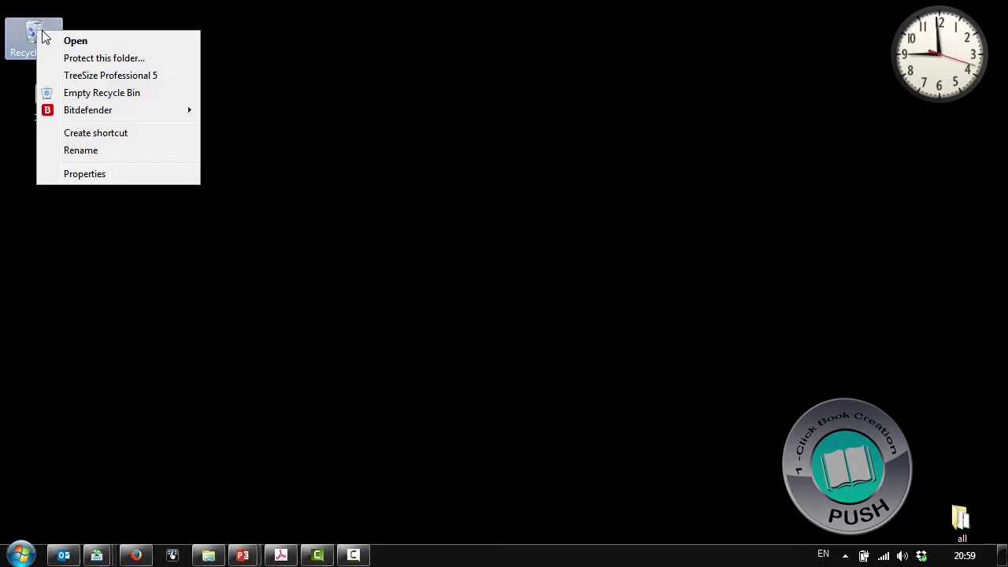
left_click(126, 92)
left_click(583, 349)
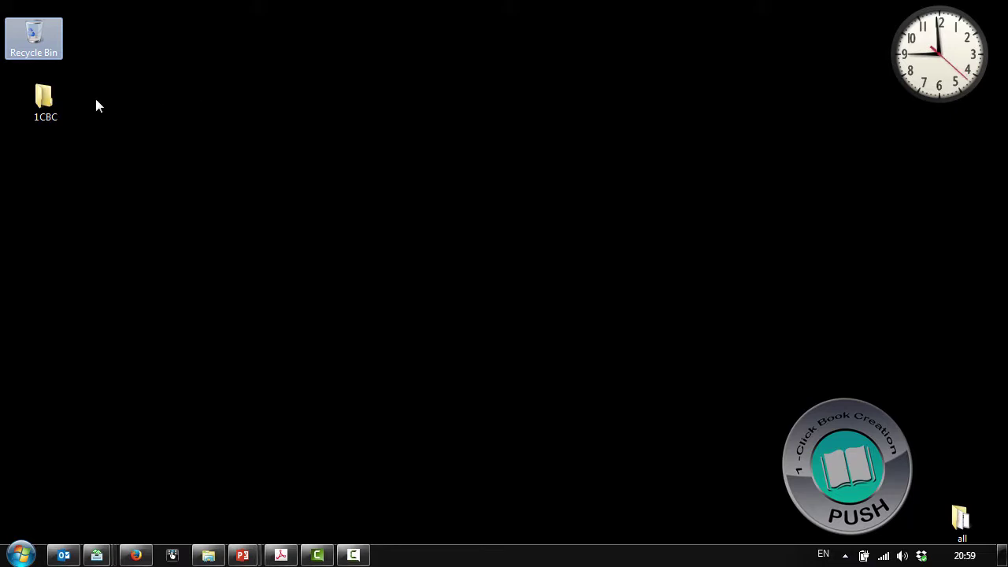
Step: Open the 1CBC_Pro_Template_150304.docm template from the 1CBC folder on the desktop
double_click(39, 104)
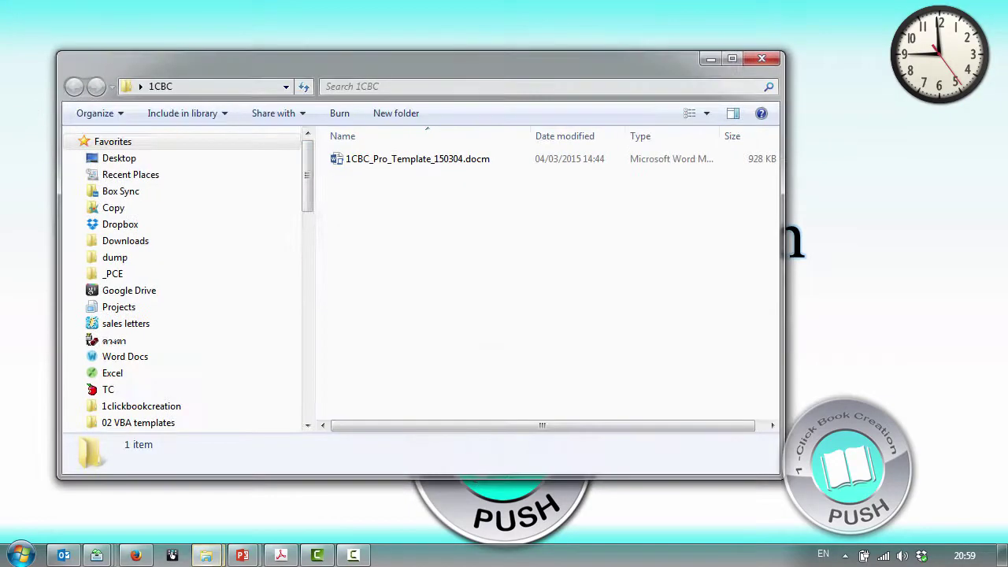
left_click(425, 163)
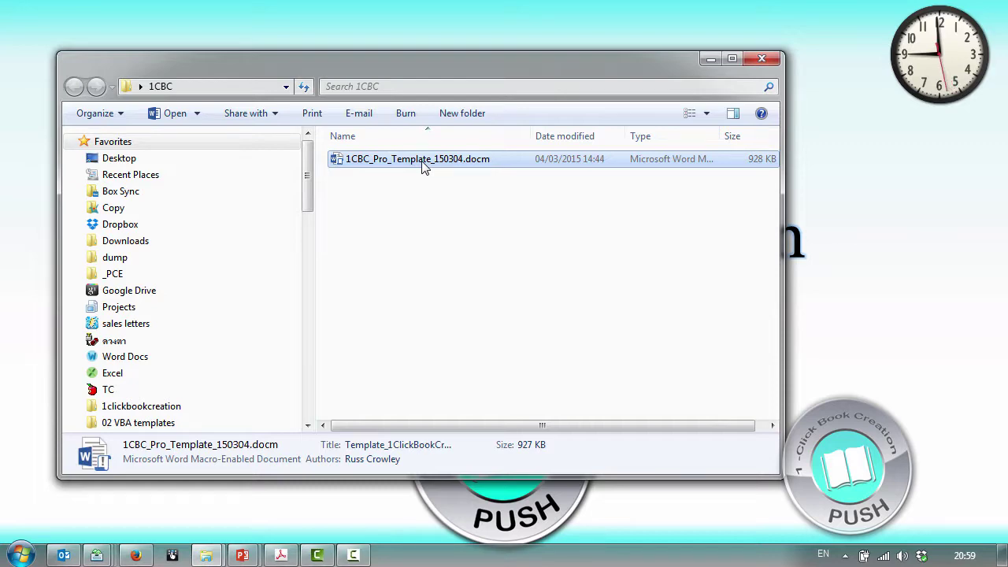
double_click(423, 165)
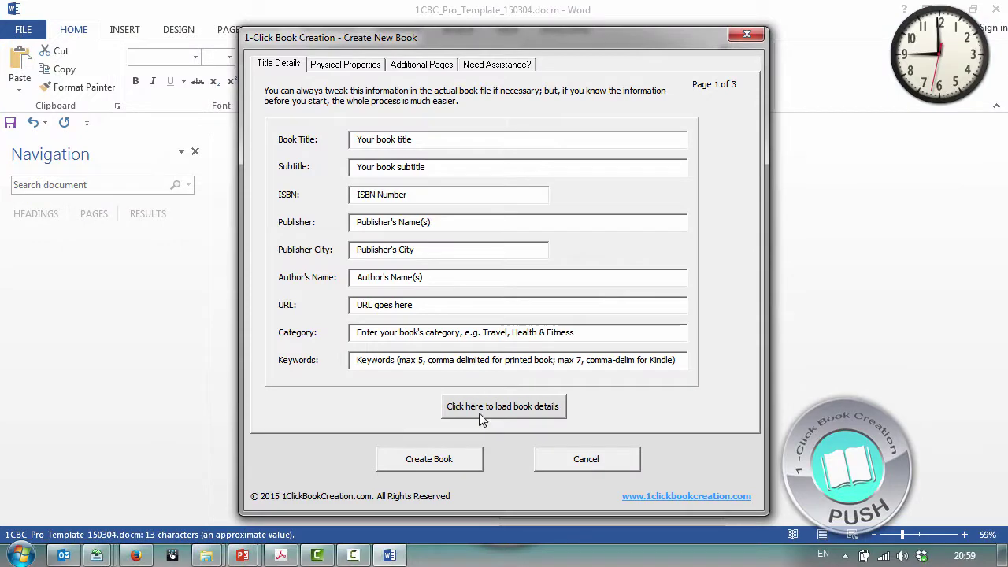
Step: Load the book details from the file in the DelimFiles folder under Inno, Manual Licensing Component, 1CBC Pro_15day
left_click(482, 419)
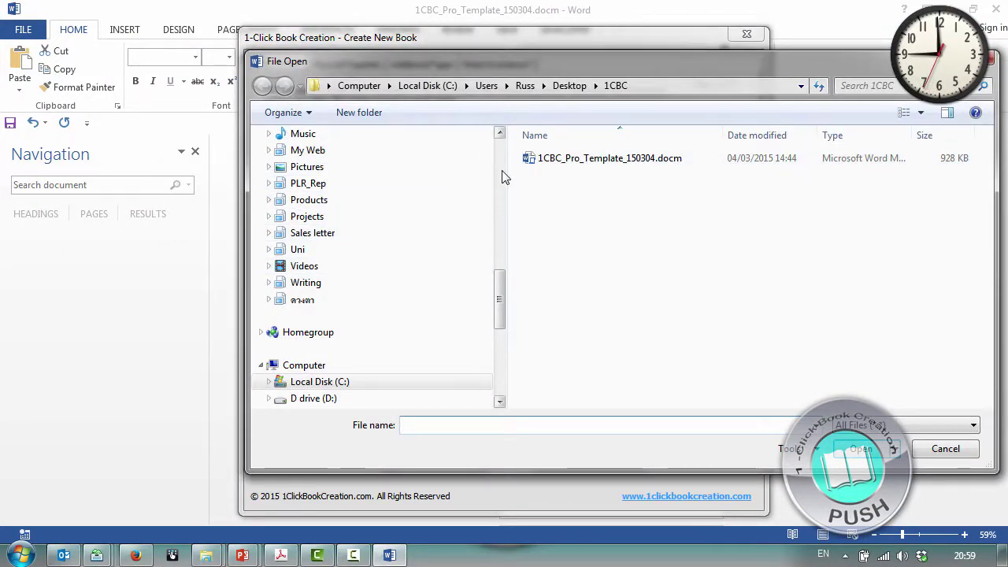
scroll(394, 220, "up", 5)
left_click(304, 151)
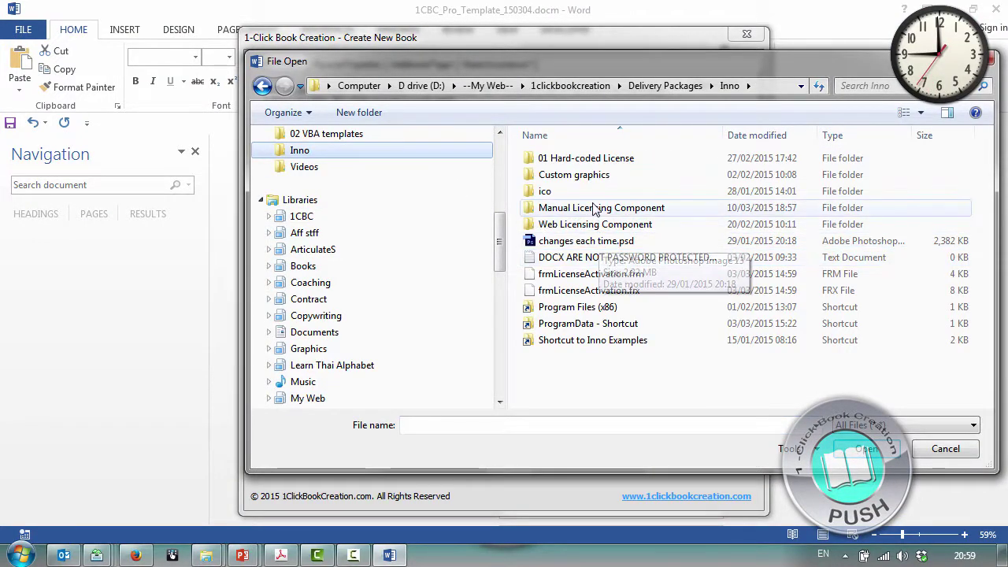
left_click(593, 208)
double_click(592, 208)
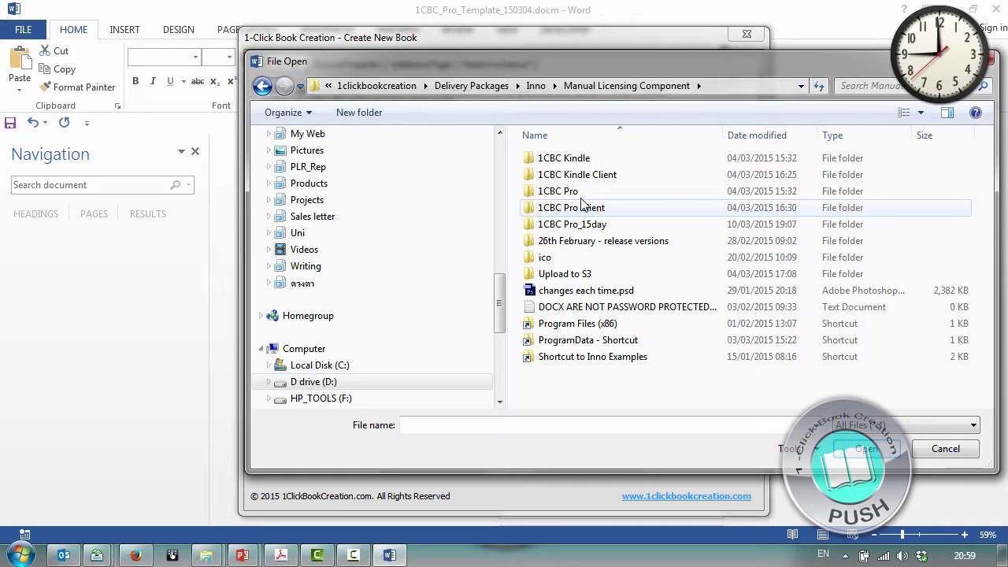
double_click(587, 223)
left_click(567, 176)
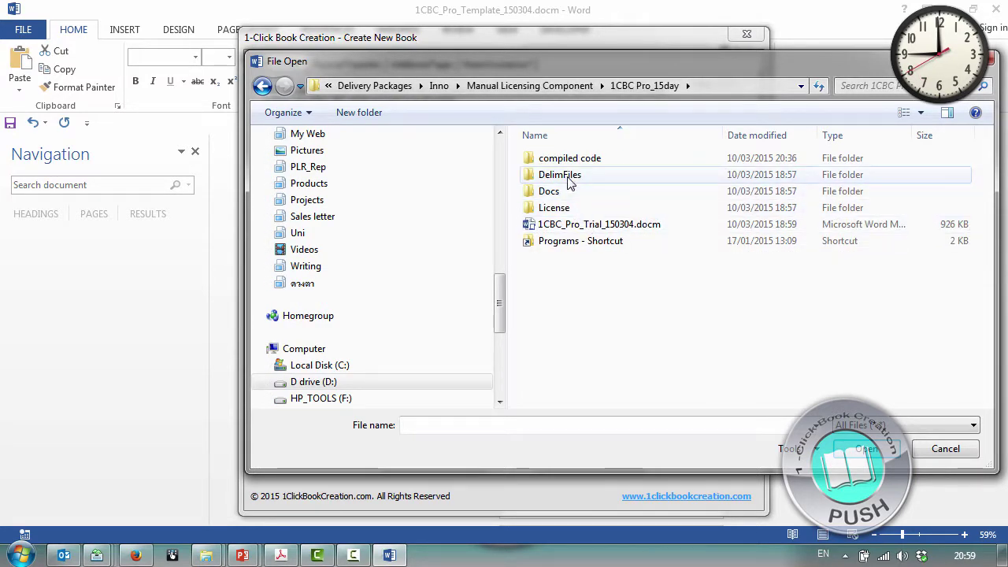
double_click(567, 176)
left_click(607, 274)
double_click(607, 273)
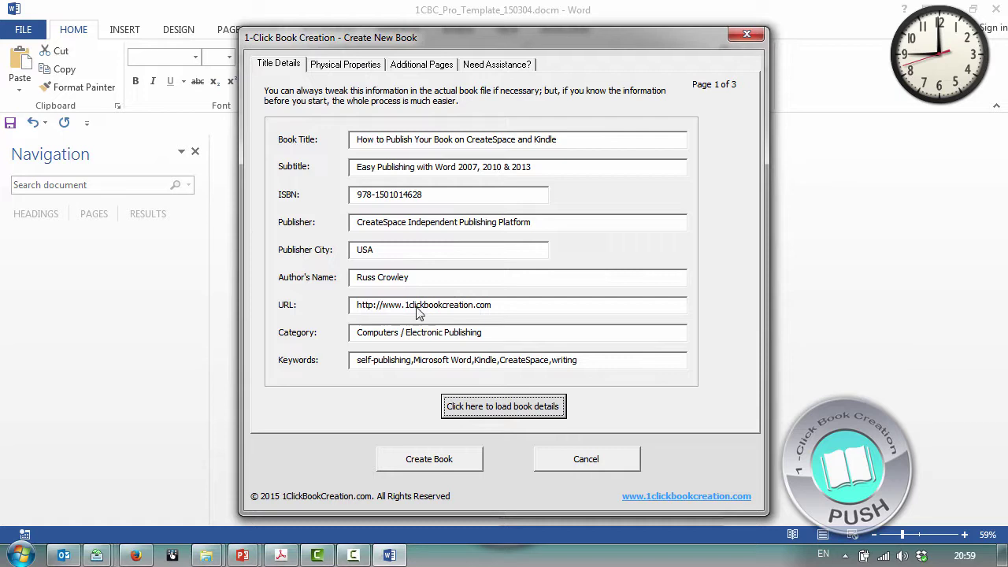
Step: Set the book size to 8 x 10 inches and the outside and top margins to 1 inch
left_click(359, 64)
left_click(517, 126)
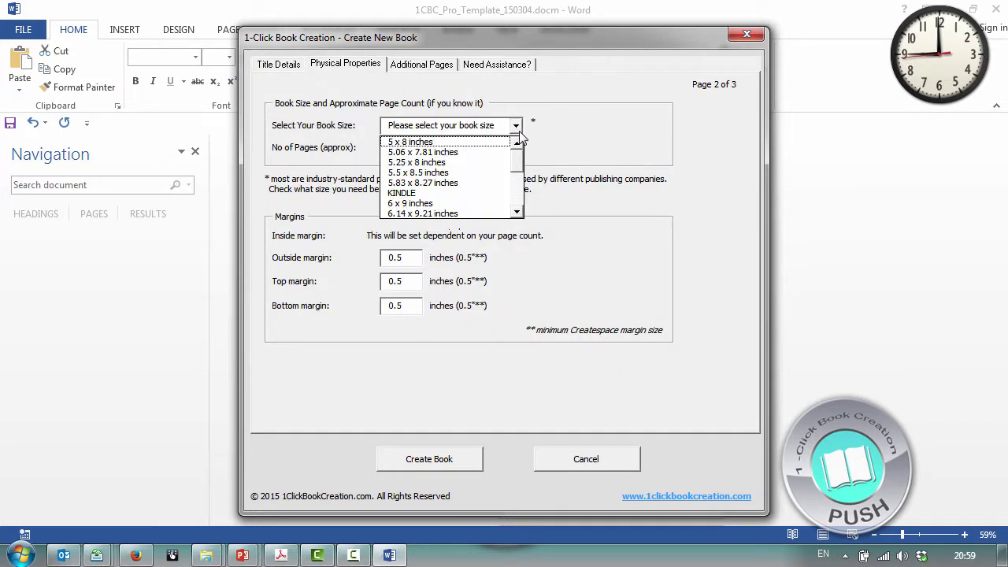
scroll(522, 158, "down", 3)
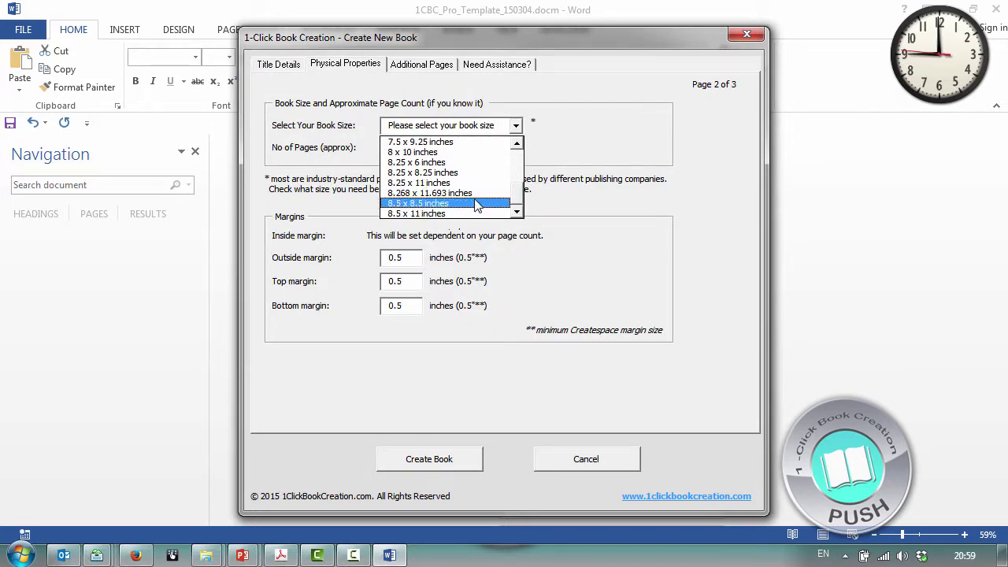
left_click(476, 157)
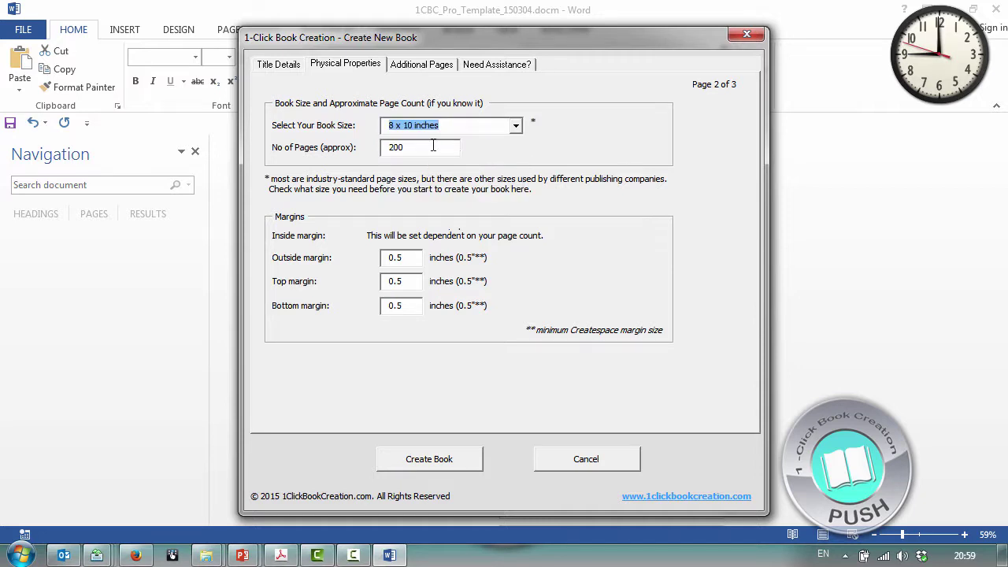
left_click(431, 146)
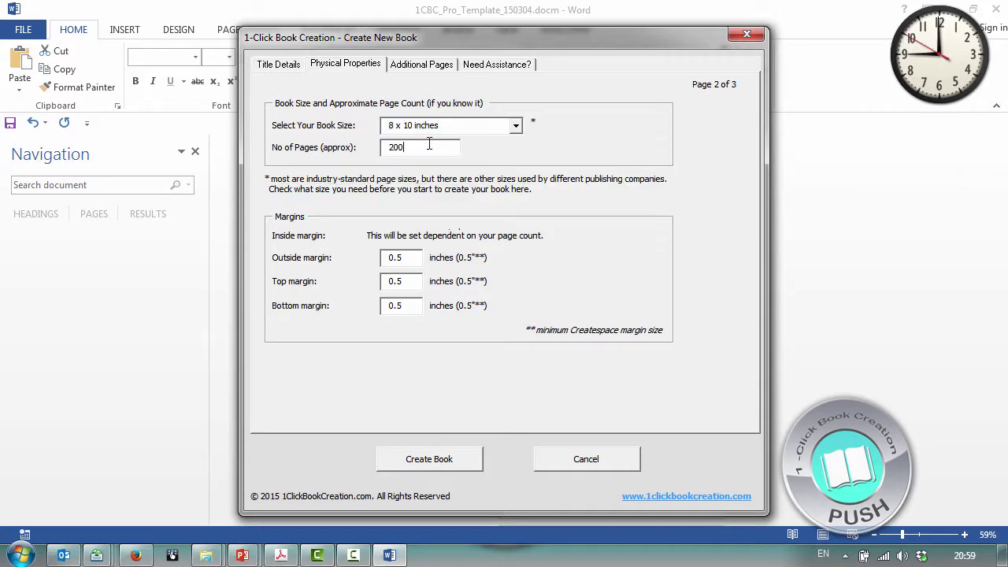
left_click_drag(411, 258, 384, 282)
type("11")
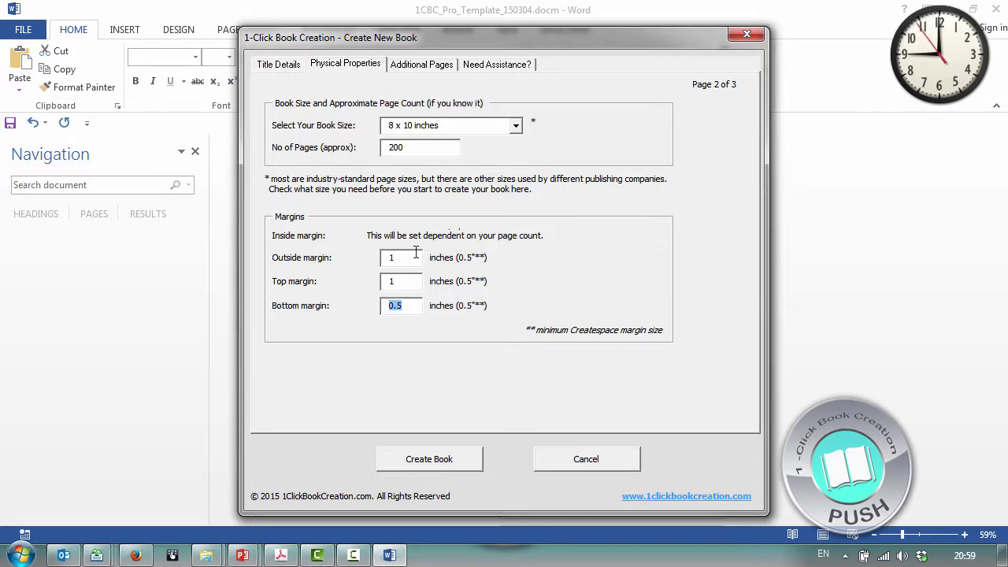
Step: Set the number of sample chapters among the additional pages to 20
left_click(422, 64)
left_click(719, 156)
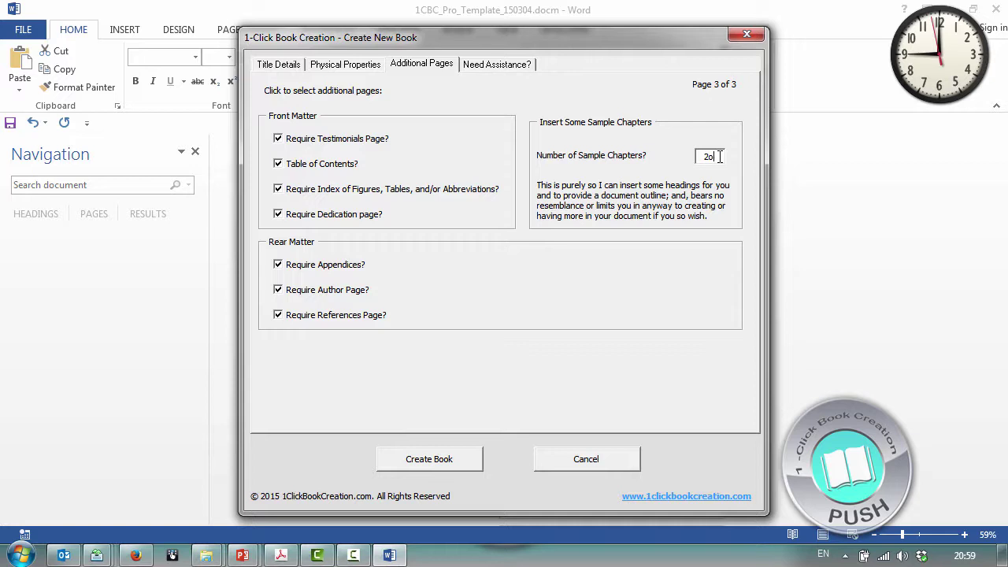
type("0")
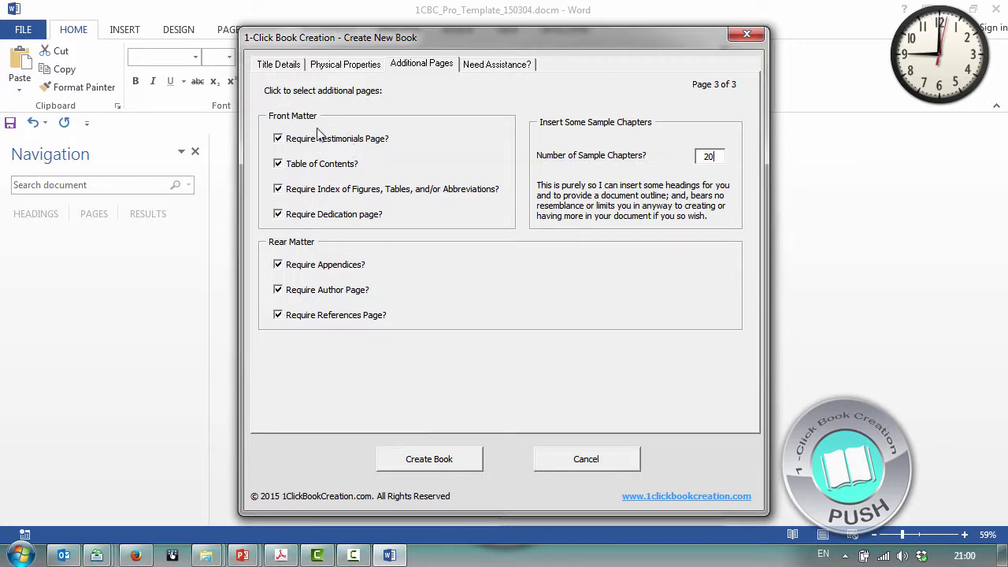
Step: Create the book and save it to the desktop as How to Publish Your Book on CreateSpace and Kindle_150310.docm
left_click(420, 461)
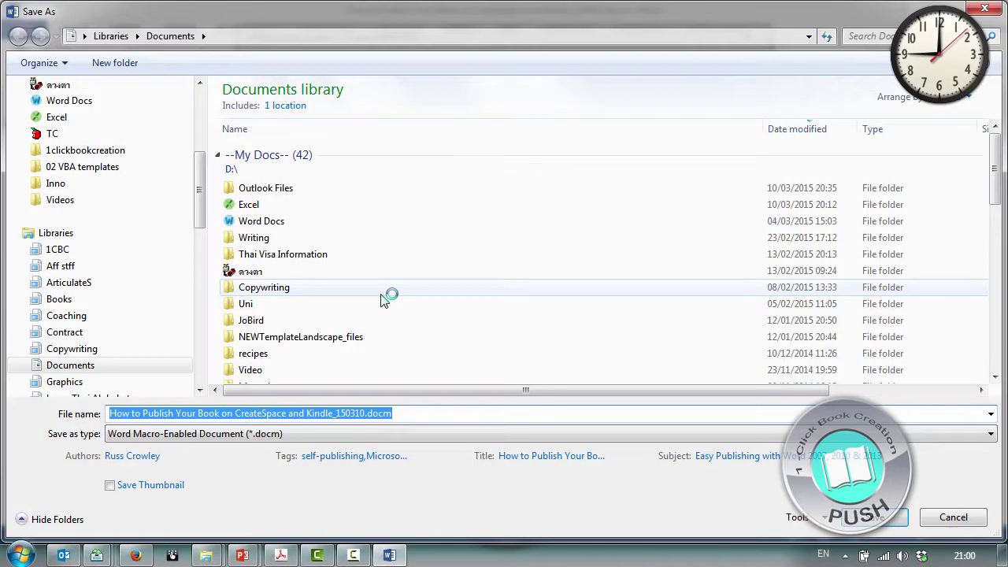
left_click(67, 141)
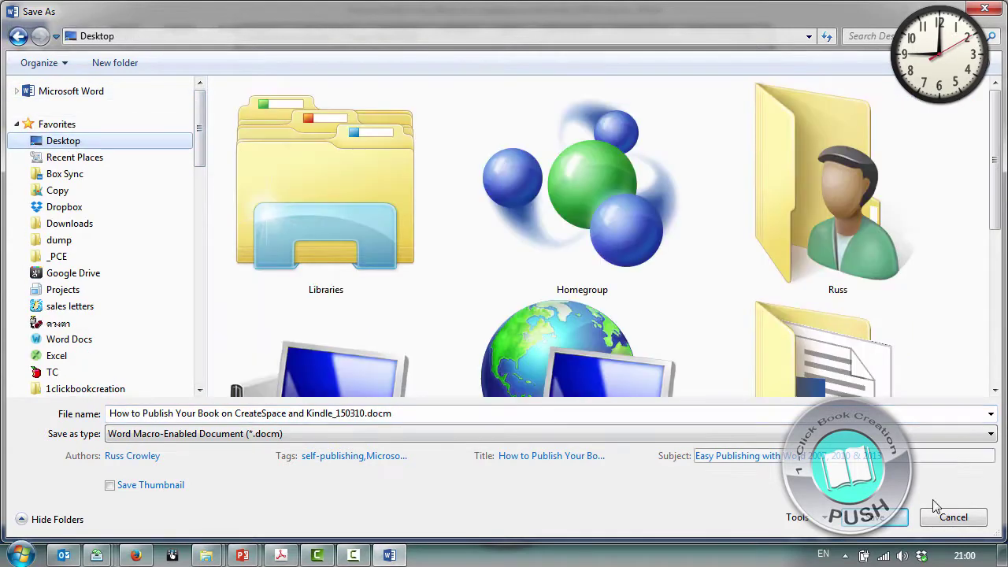
left_click(886, 518)
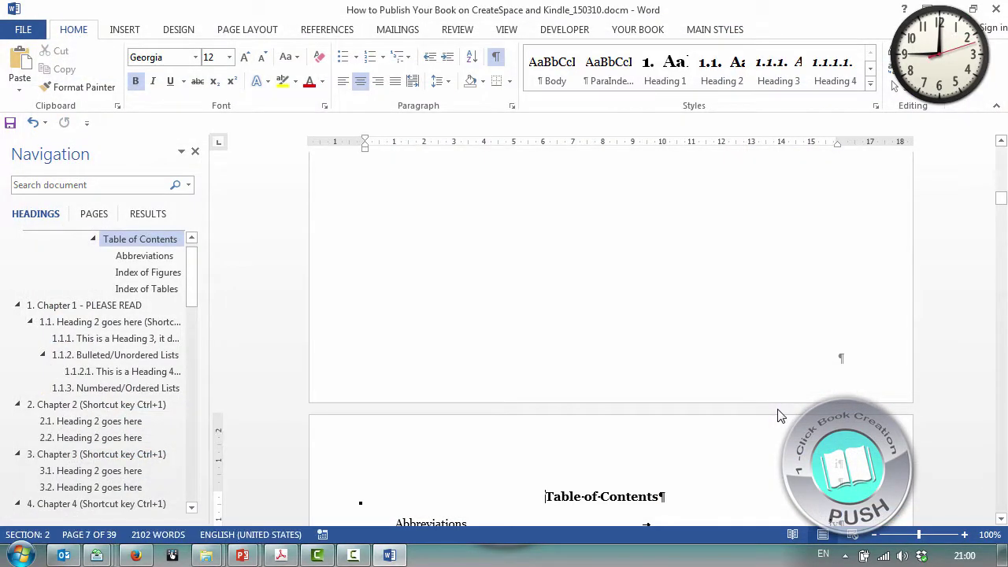
Step: Hide the formatting marks in the new book and zoom the document out to 70%
left_click(177, 241)
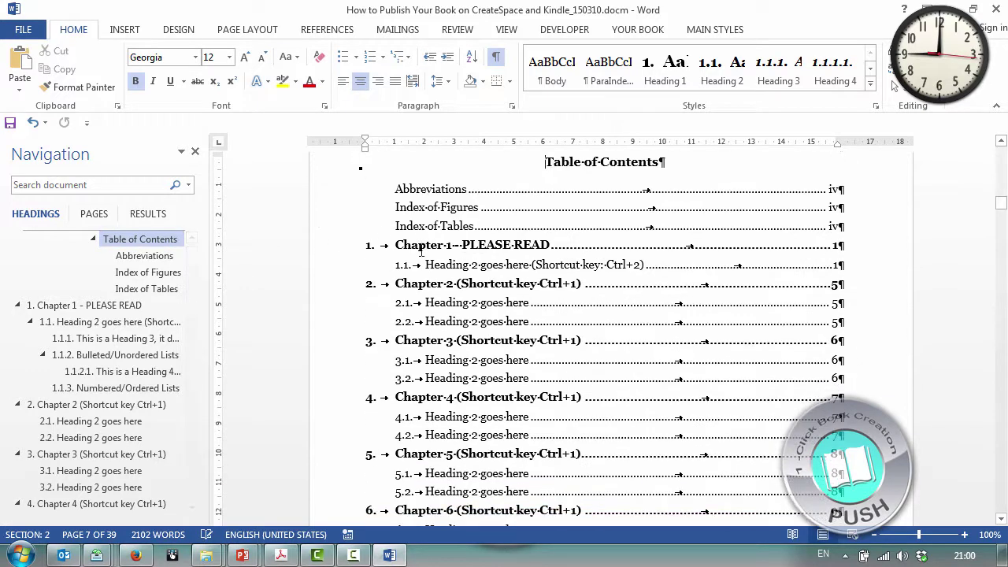
scroll(420, 249, "up", 6)
scroll(420, 249, "up", 15)
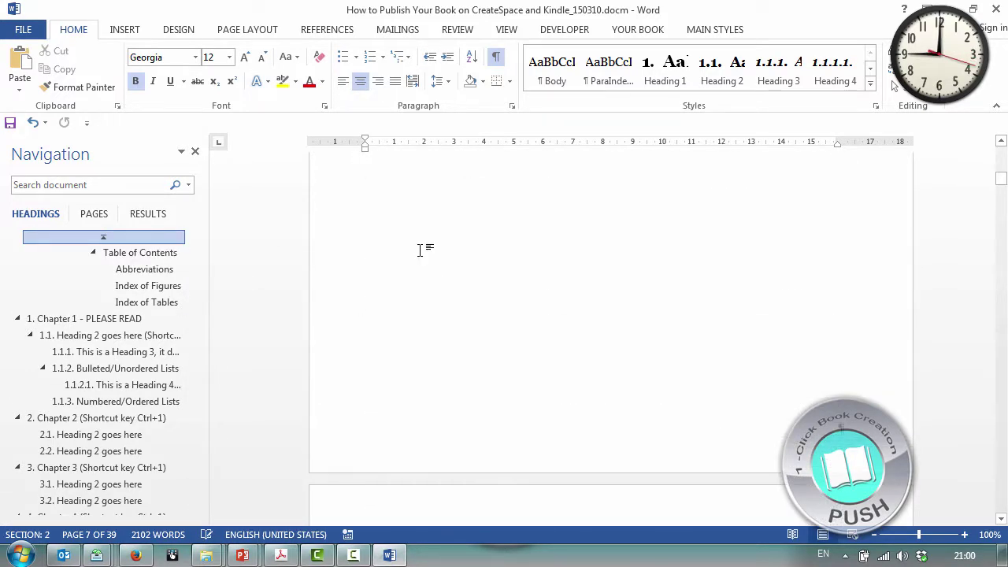
scroll(420, 250, "up", 10)
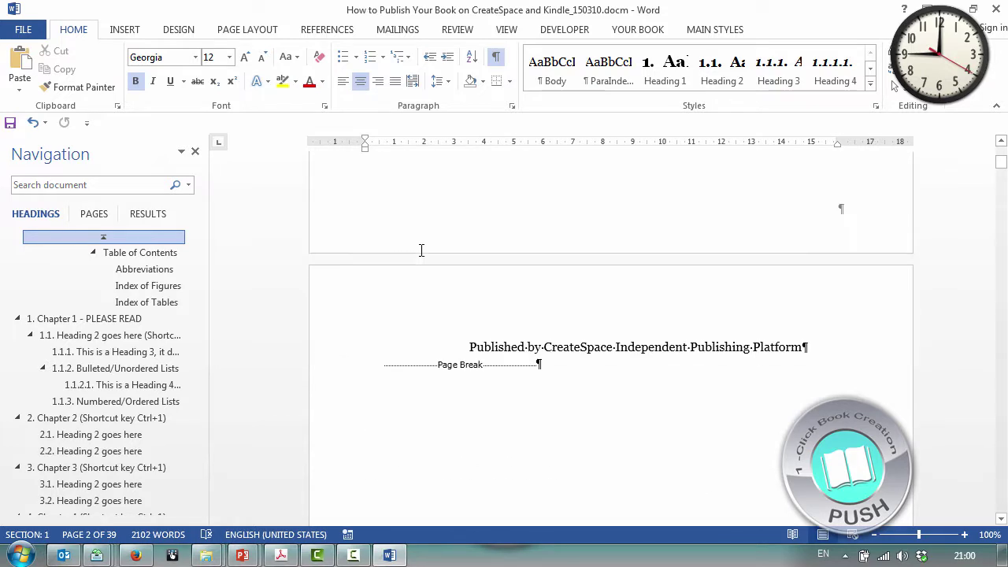
left_click(496, 58)
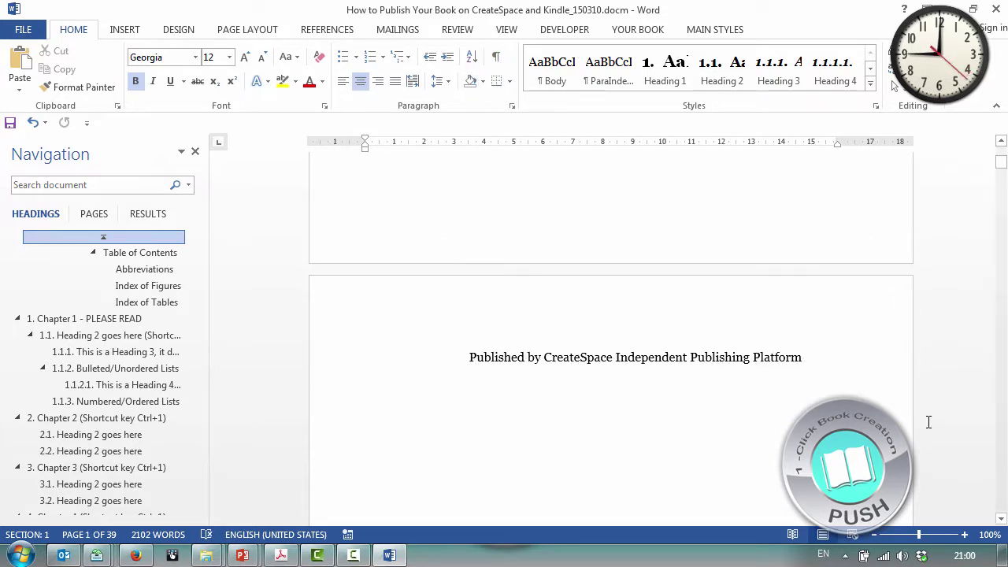
left_click(875, 536)
left_click(875, 535)
left_click(875, 535)
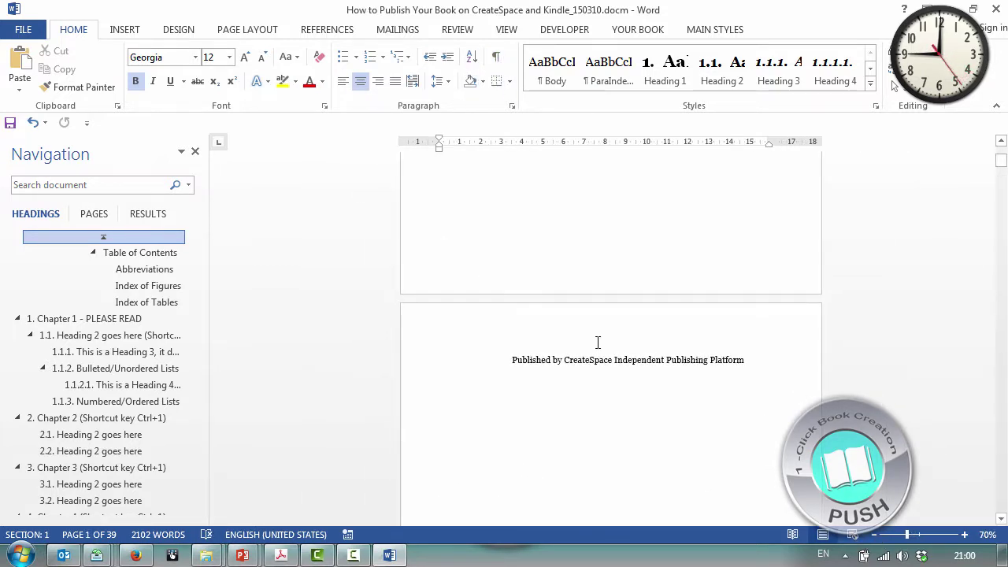
Step: Reduce the paragraph spacing before the "Published by CreateSpace Independent Publishing Platform" line so it fits on the title page
left_click(601, 360)
scroll(643, 397, "up", 3)
scroll(646, 400, "down", 2)
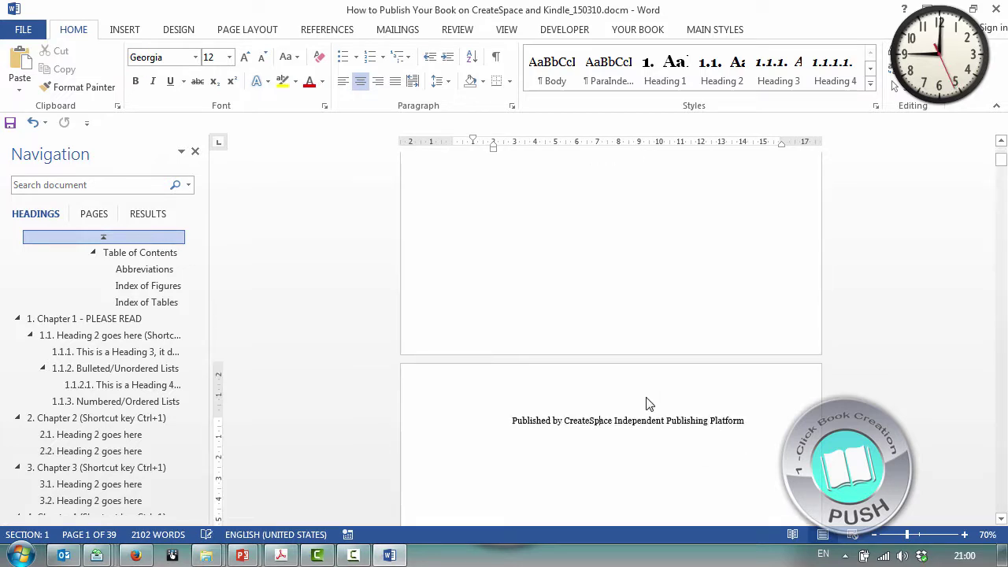
left_click(512, 107)
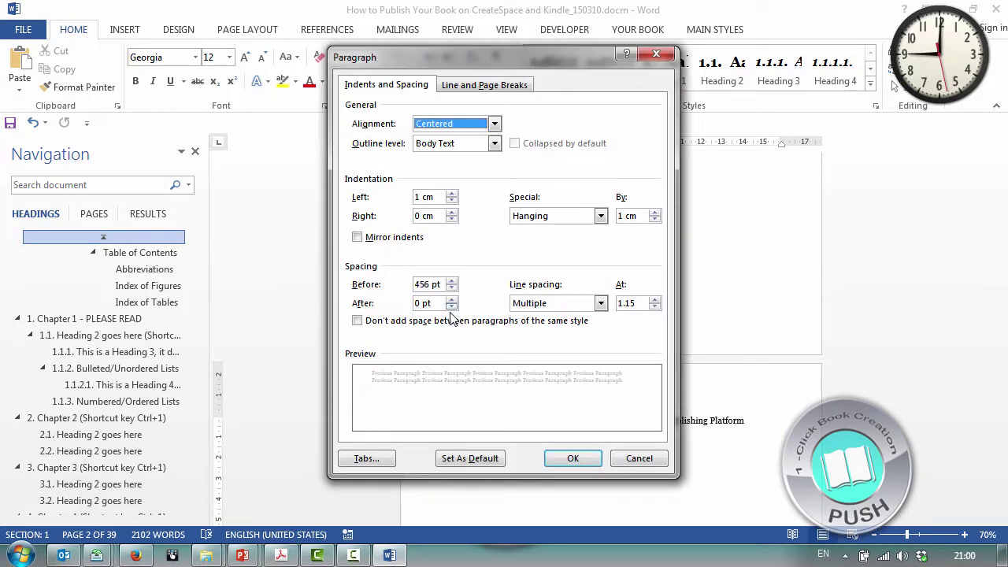
left_click(452, 289)
left_click_drag(452, 288, 452, 289)
left_click(572, 459)
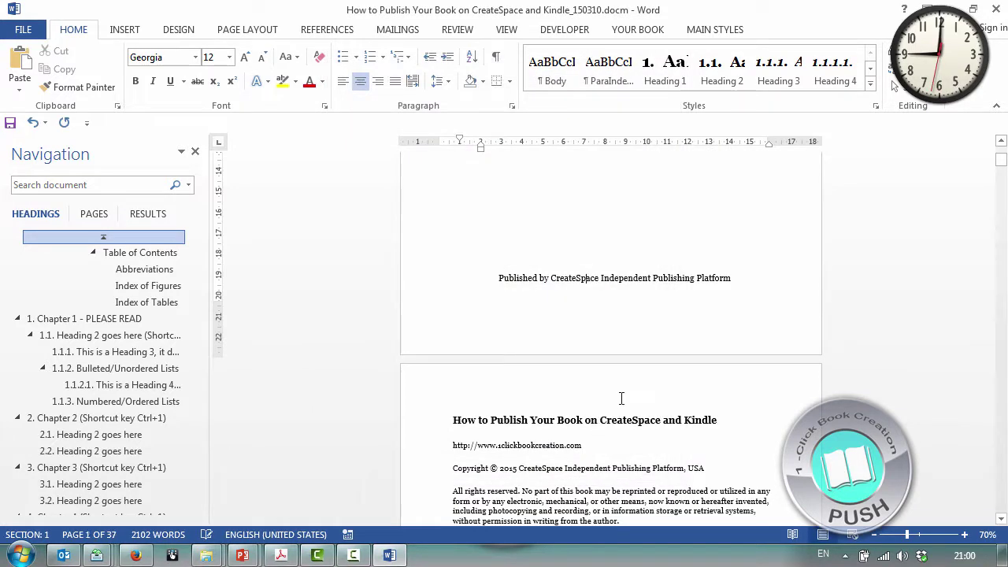
Step: Review the book's front matter from the title page through the copyright and testimonials pages to the table of contents
scroll(621, 397, "down", 5)
scroll(578, 297, "up", 10)
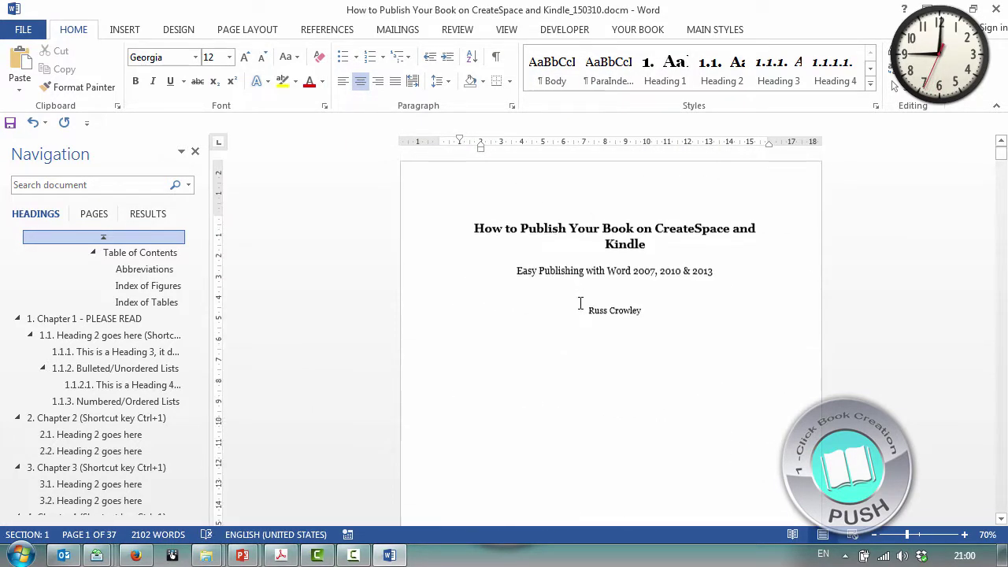
scroll(592, 236, "down", 10)
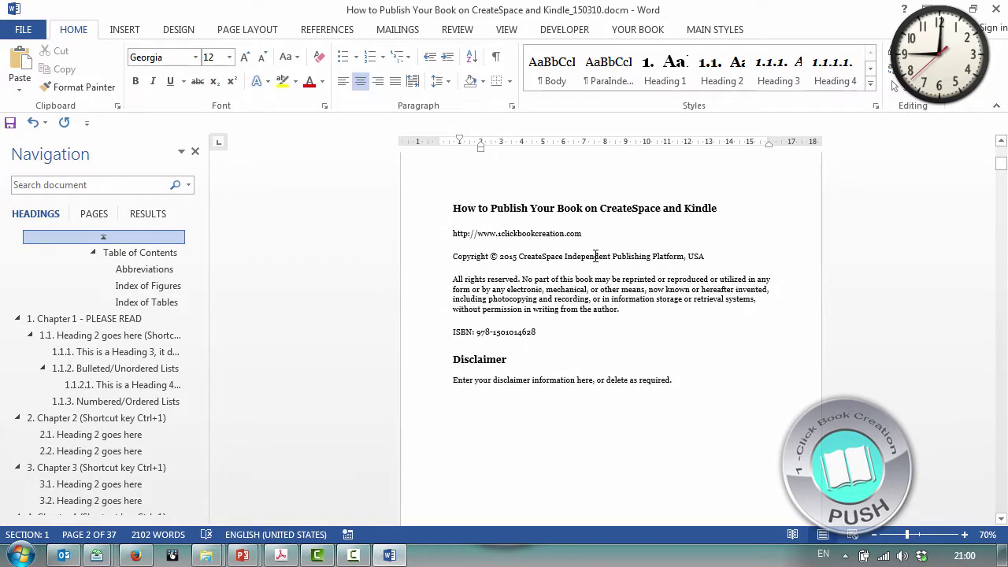
scroll(595, 256, "down", 8)
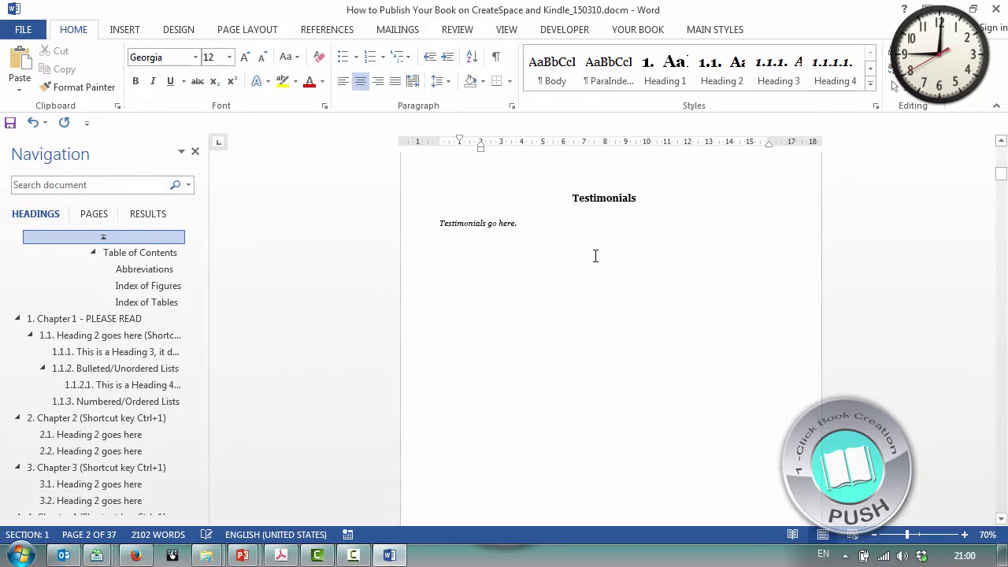
scroll(595, 256, "down", 10)
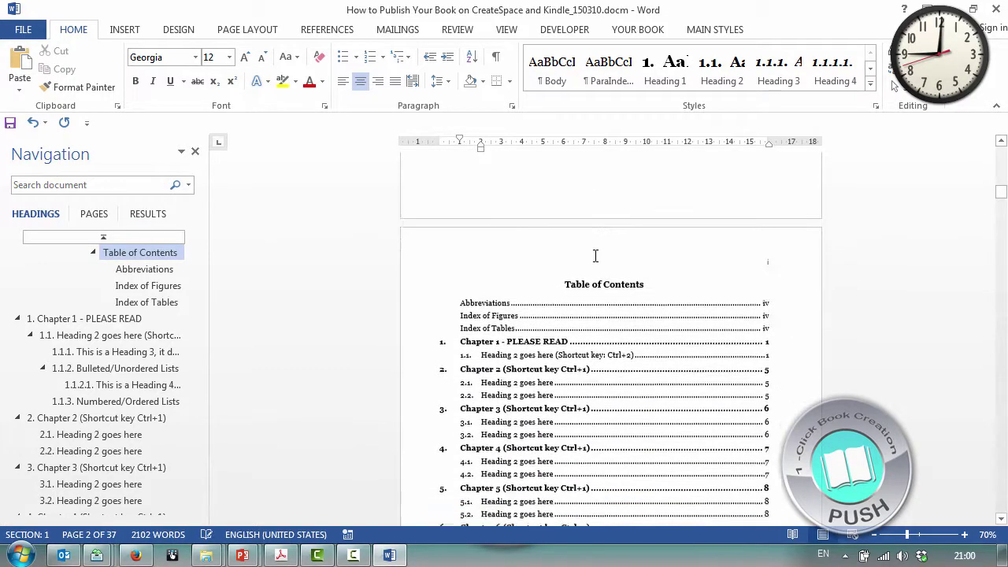
Step: Review the rest of the table of contents, the abbreviations and index page, and the blank pages before Chapter 1
scroll(596, 256, "down", 10)
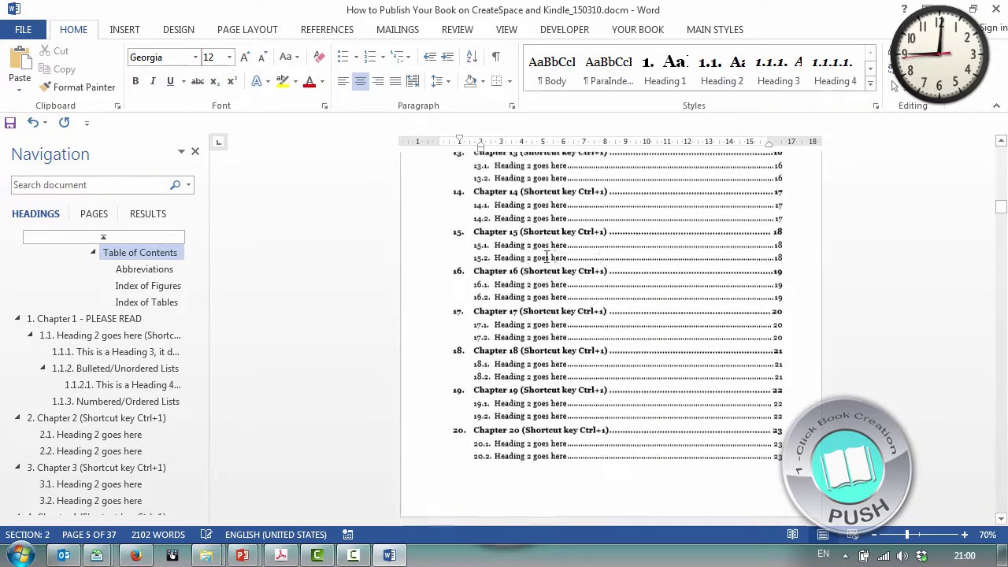
scroll(540, 257, "down", 5)
scroll(531, 256, "up", 3)
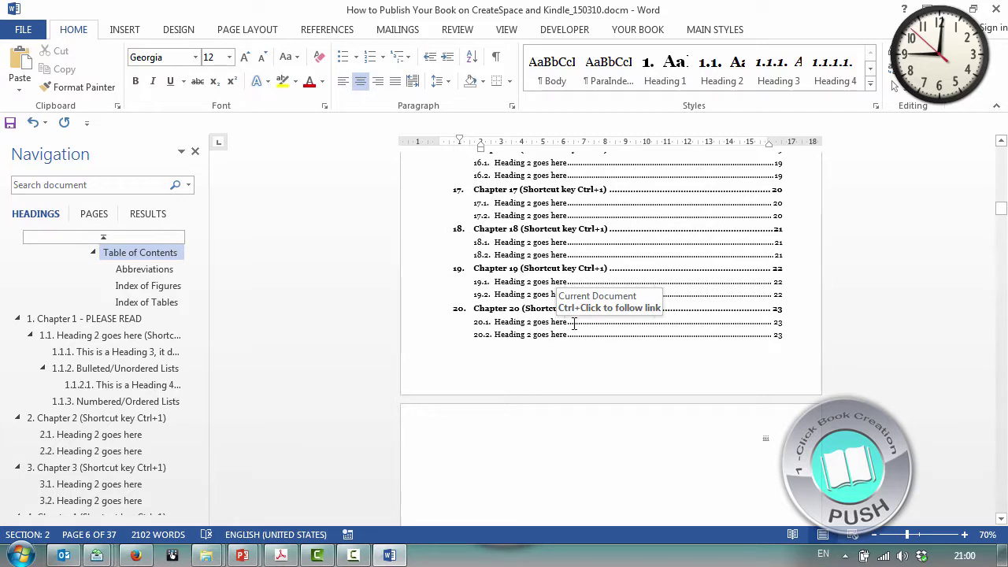
scroll(574, 324, "down", 15)
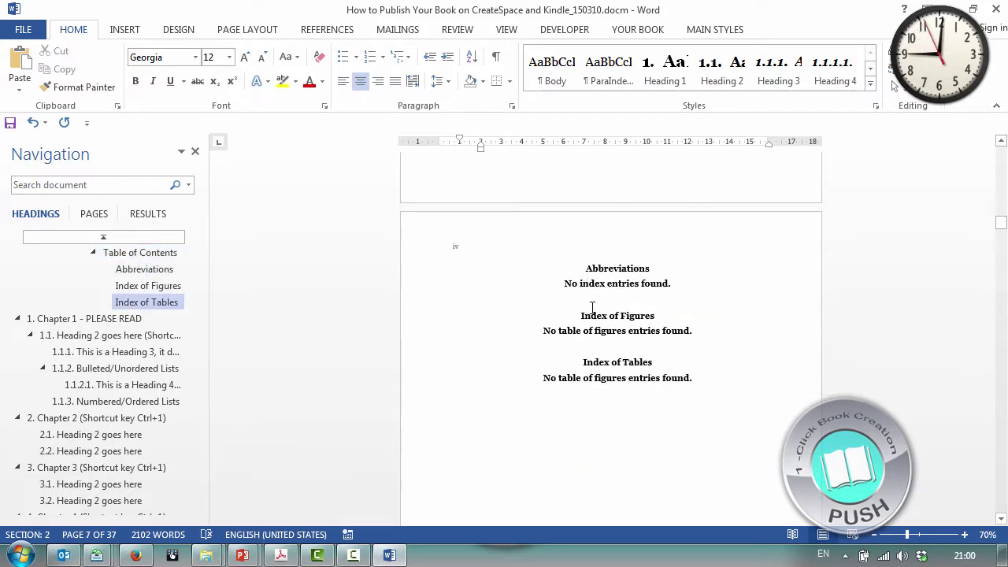
scroll(627, 385, "down", 10)
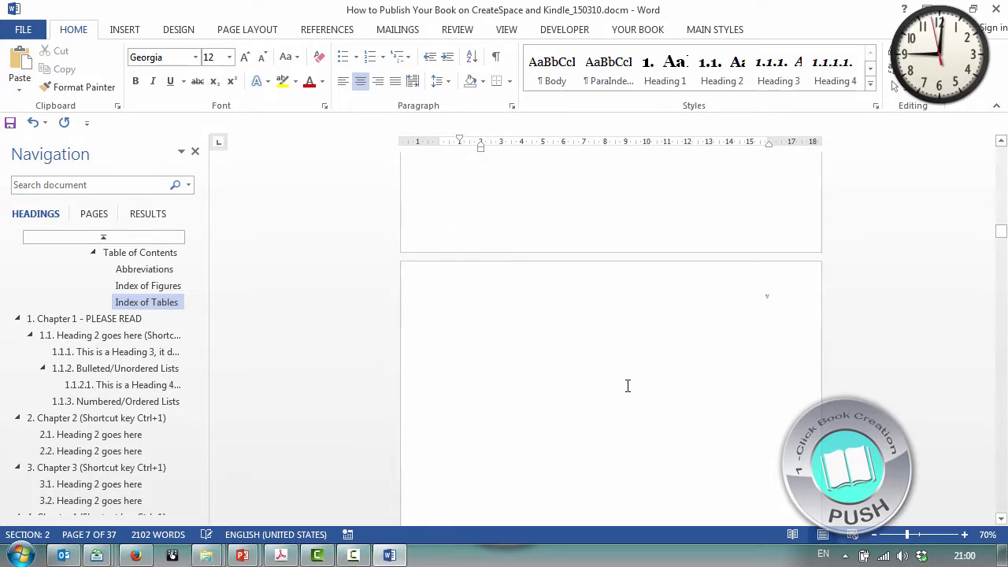
scroll(628, 386, "down", 12)
scroll(630, 392, "up", 4)
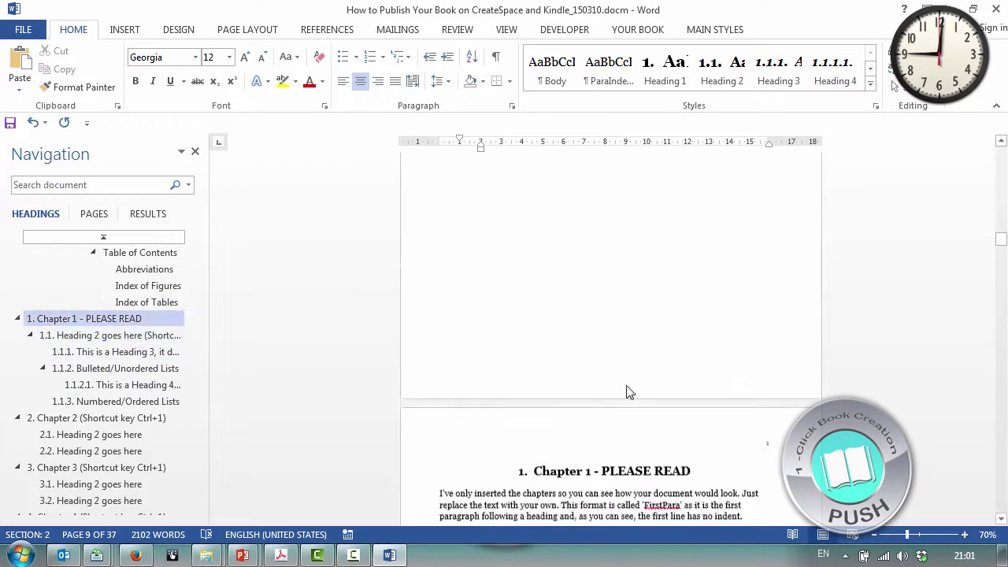
scroll(630, 392, "up", 4)
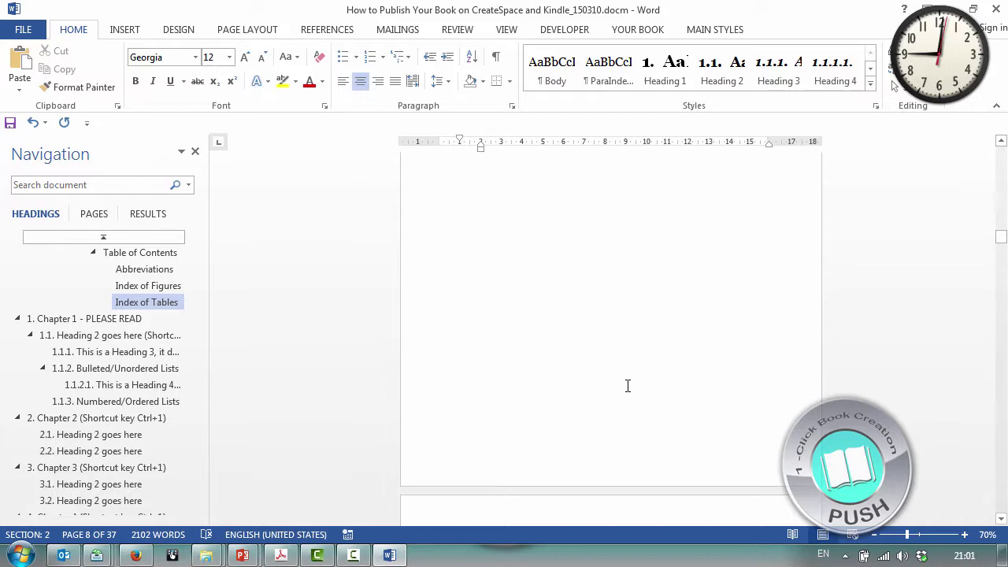
Step: Examine the Chapter 1 sample text, including its heading levels, paragraph styles, and bulleted and numbered lists
scroll(628, 385, "down", 4)
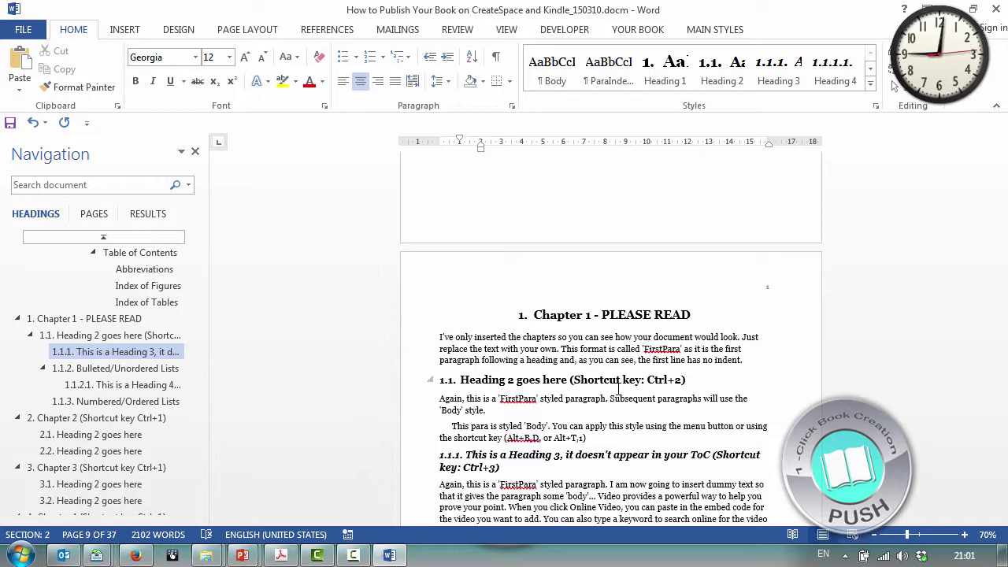
scroll(618, 386, "down", 3)
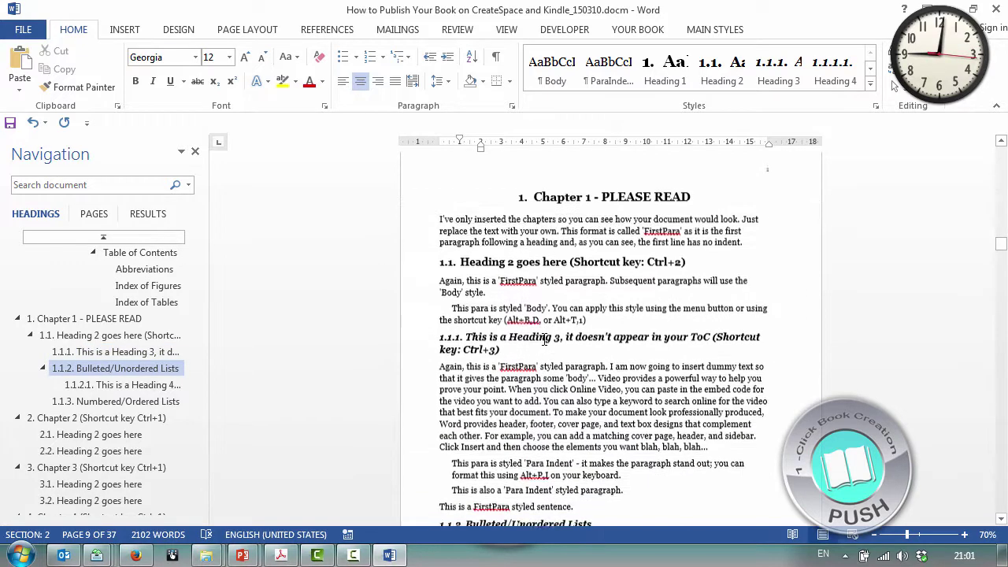
scroll(543, 340, "down", 6)
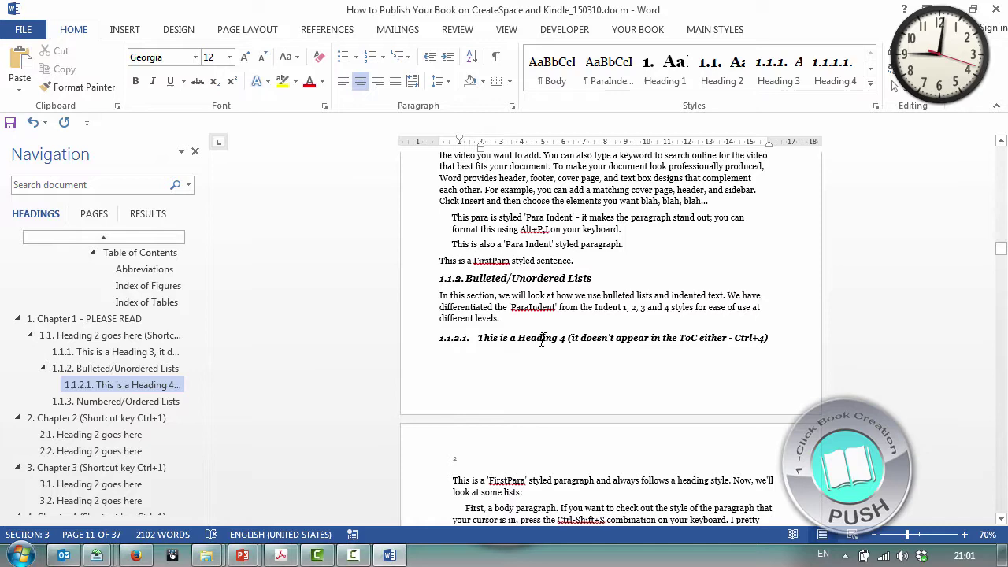
scroll(541, 340, "down", 10)
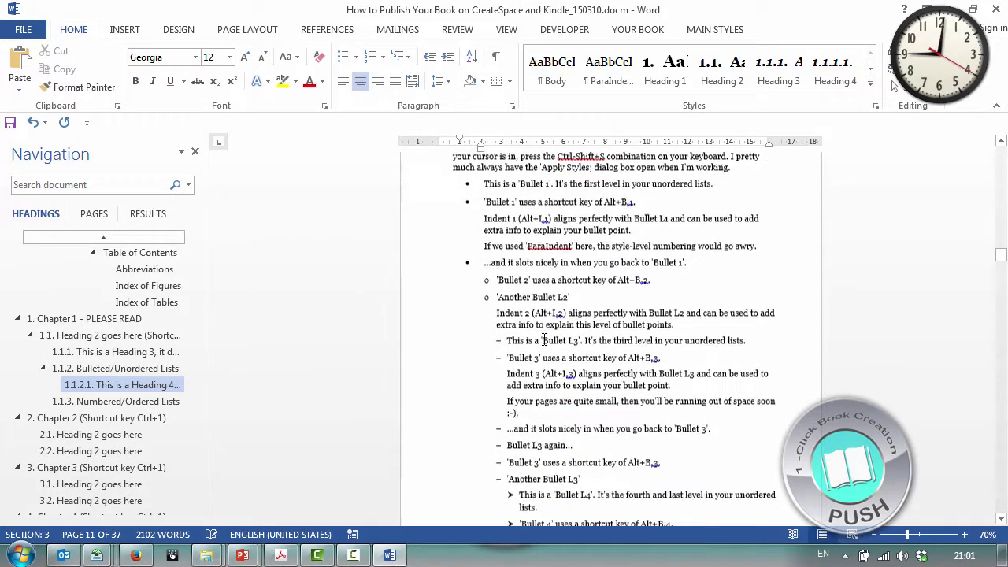
scroll(549, 228, "down", 10)
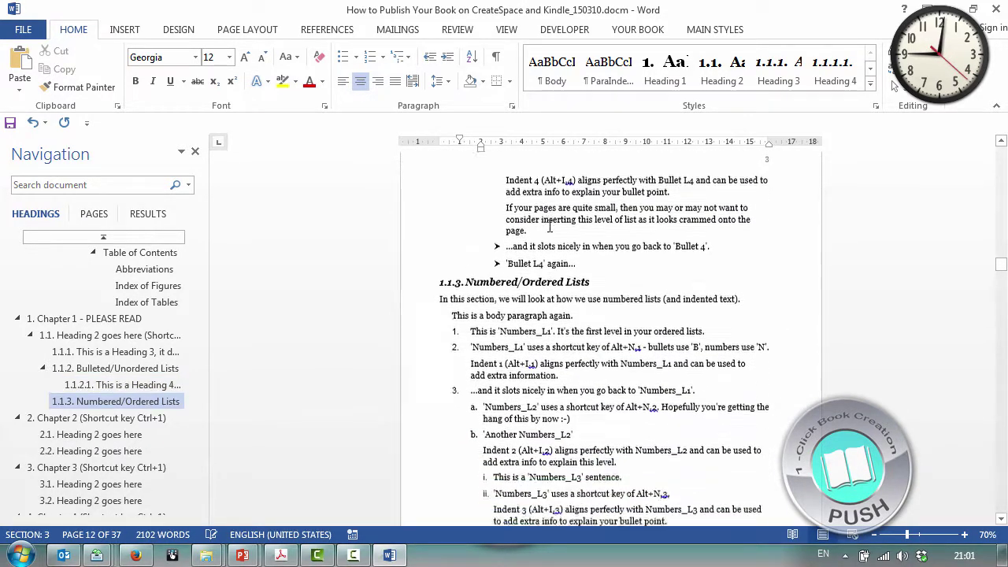
scroll(550, 227, "down", 6)
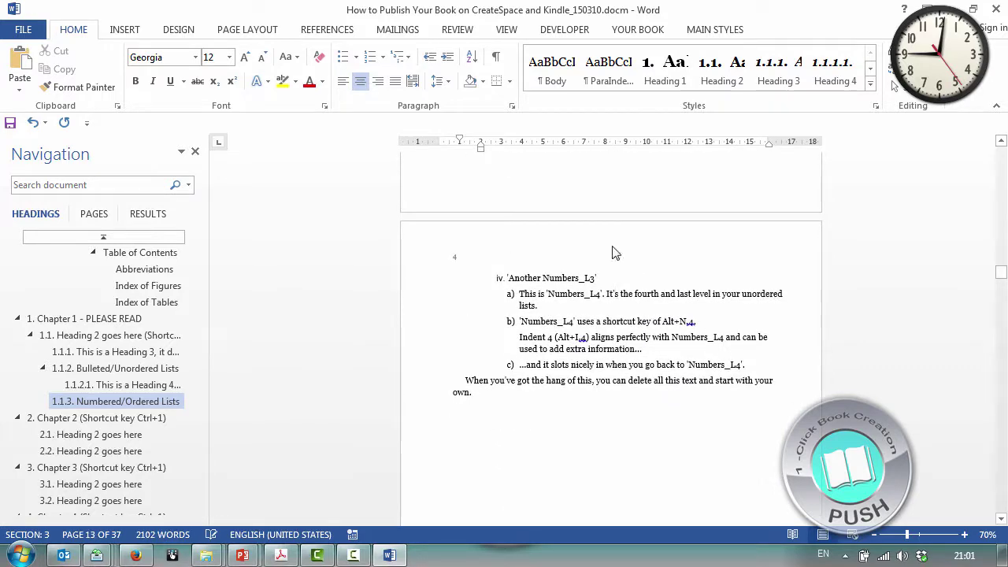
Step: Apply the Heading 1 (Same Page) style to the "When you've got the hang of this" paragraph at the end of Chapter 1
left_click(717, 29)
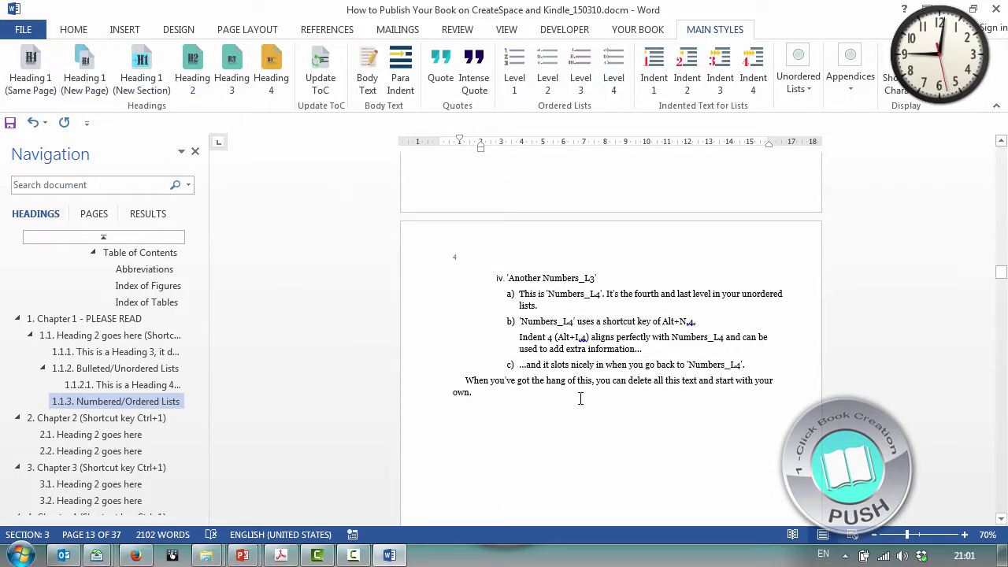
left_click(628, 360)
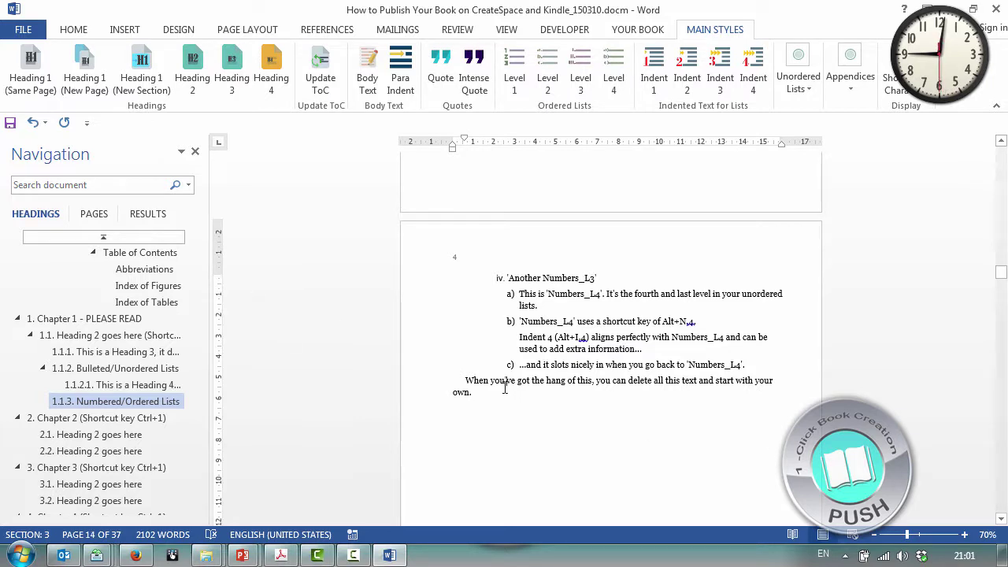
left_click(31, 73)
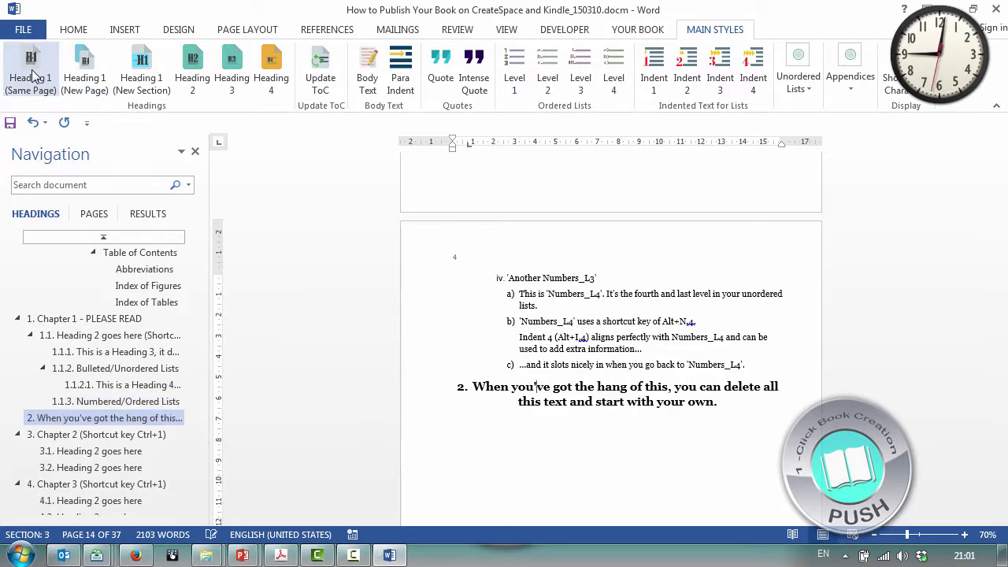
Step: Split the "When you've" heading with a Heading 1 (New Page) chapter and keep adding new-page chapters up to chapter 14
left_click(87, 79)
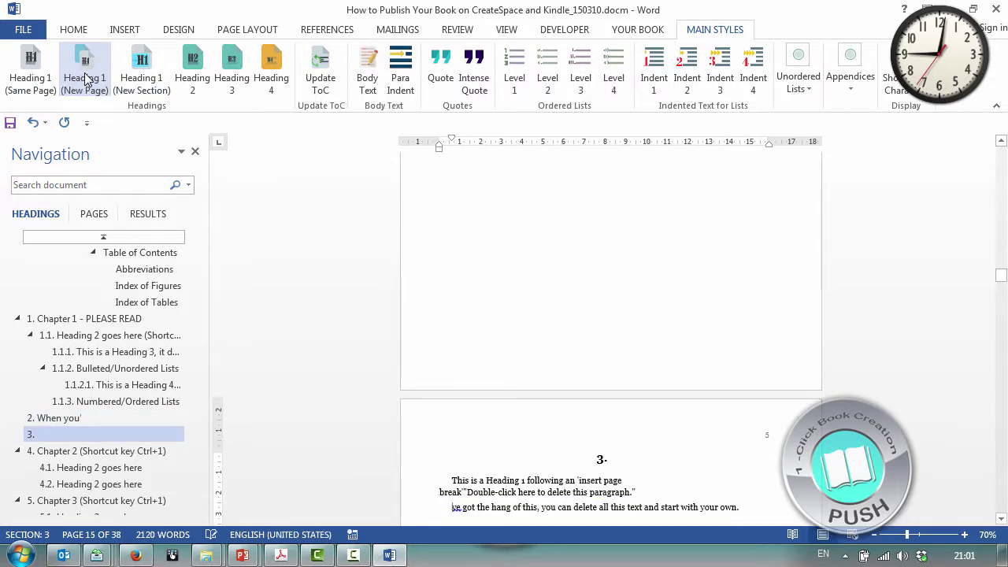
left_click(87, 79)
left_click(86, 78)
left_click(87, 79)
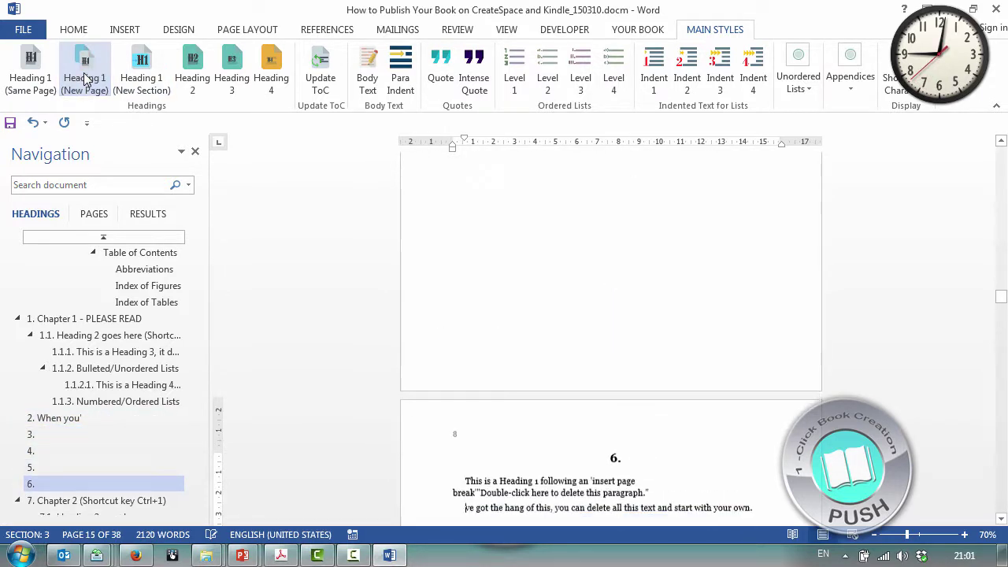
left_click(87, 79)
left_click(86, 78)
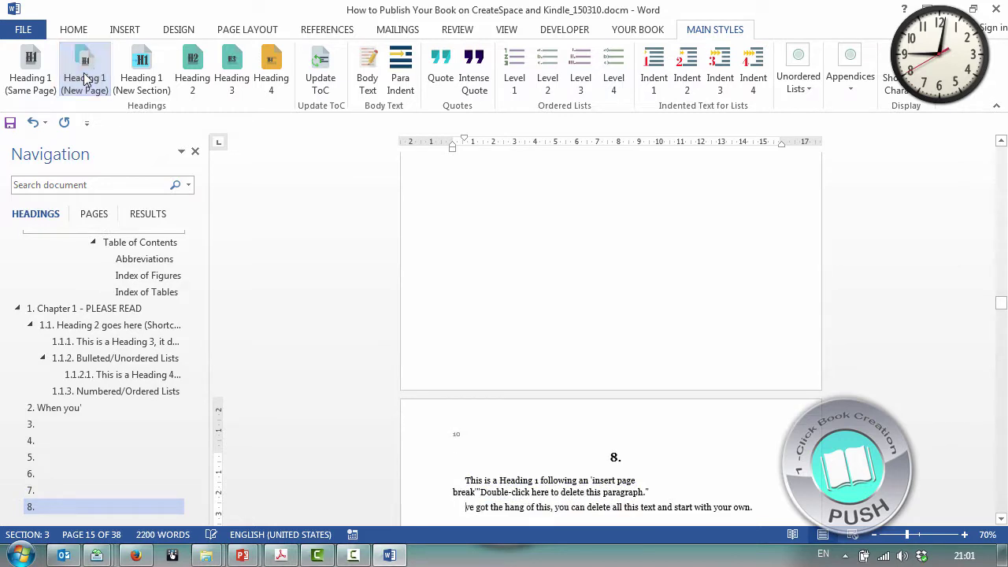
left_click(87, 78)
left_click(87, 79)
left_click(86, 79)
left_click(87, 78)
left_click(86, 79)
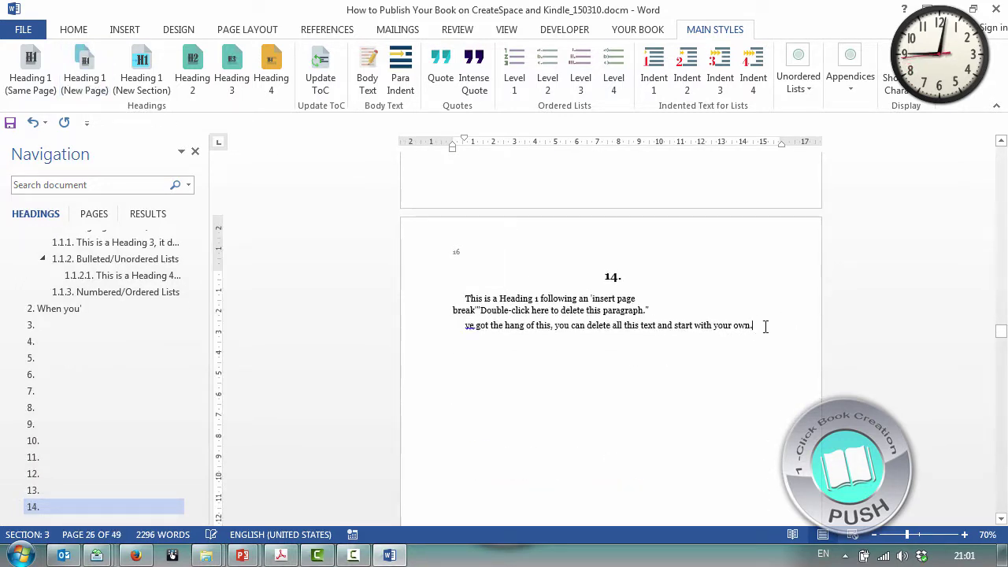
Step: Generate placeholder text after the last line of chapter 14 with =lorem(10,10)
key("Return")
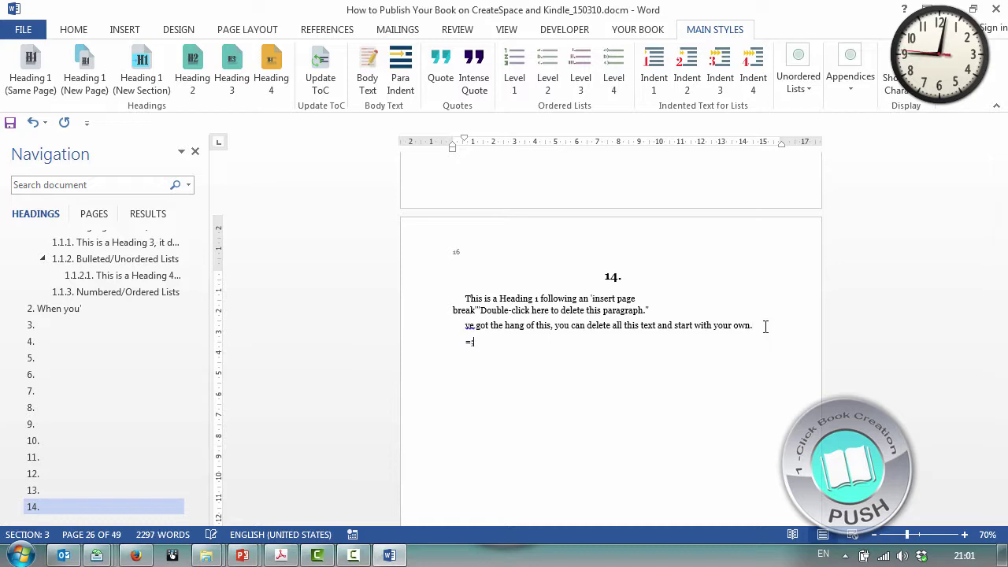
type("=lorem(10,10")
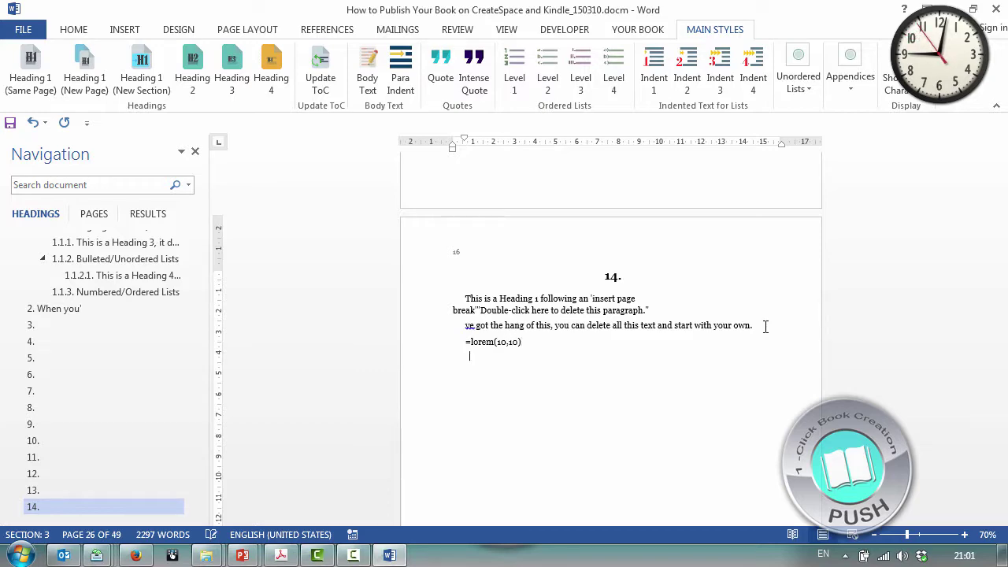
Step: Add the line "Heading 2" after chapter 14's third placeholder paragraph and apply the Heading 2 style to it
scroll(765, 326, "up", 10)
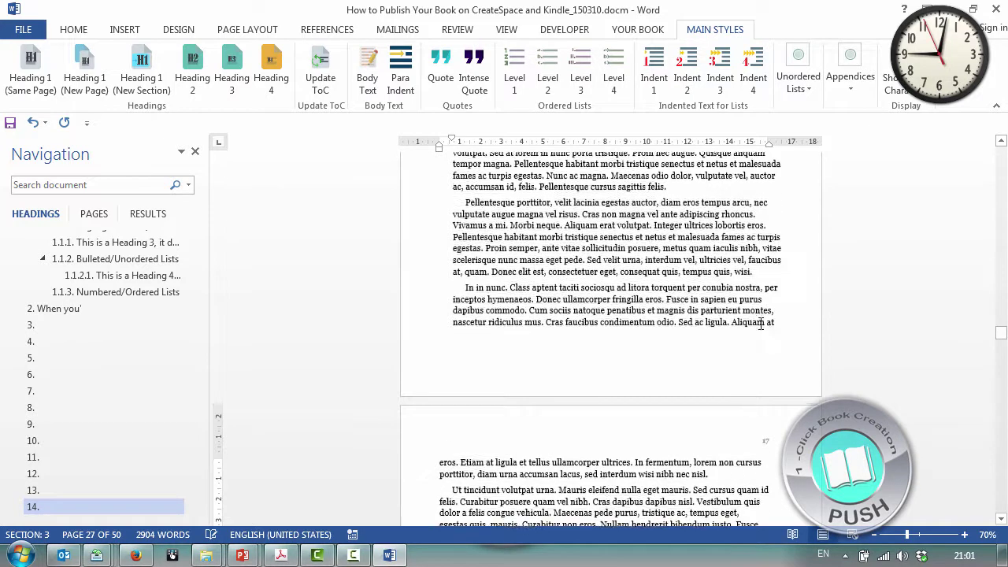
left_click(678, 370)
key("Return")
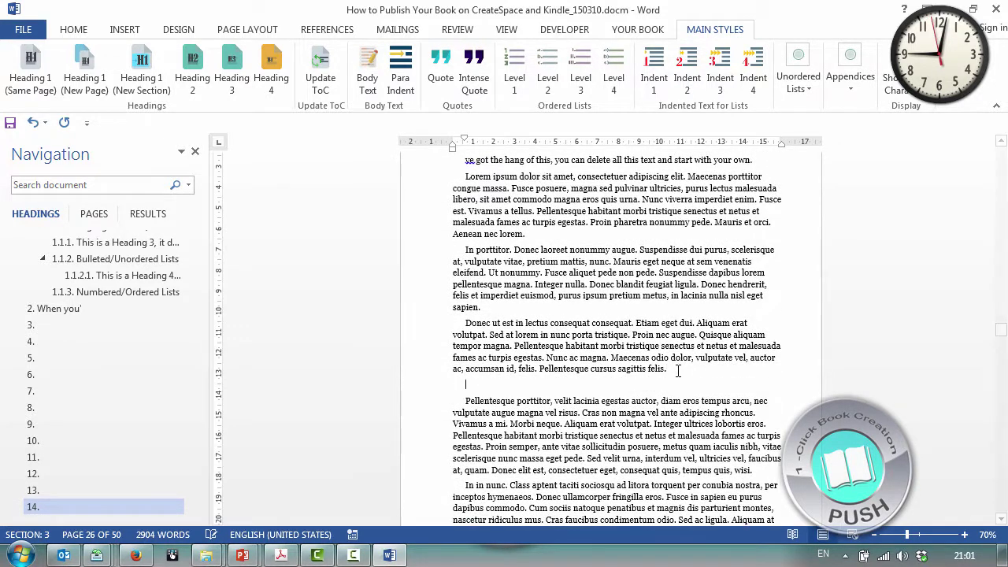
type("heaing ")
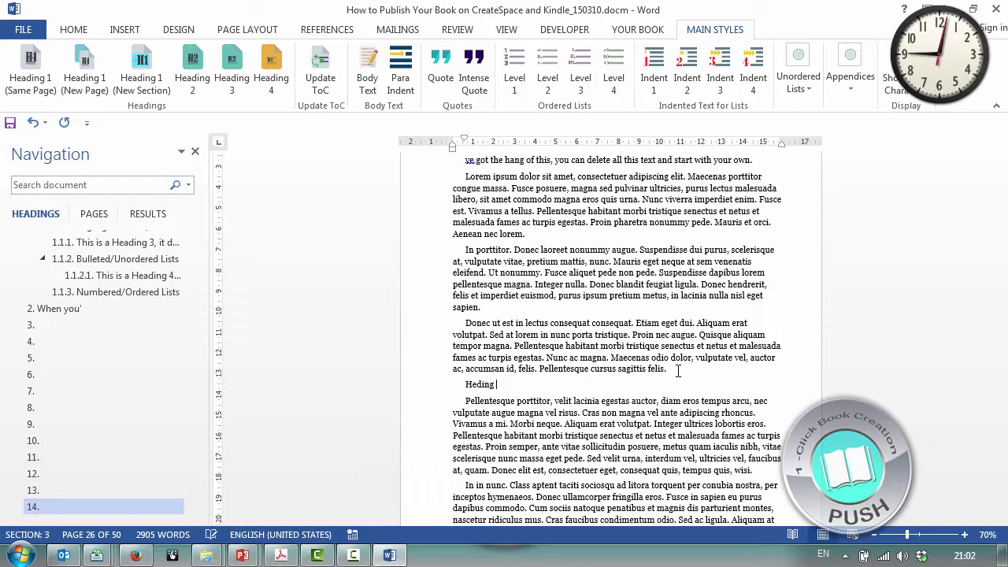
type("2")
key("Right")
key("Right")
key("ctrl+alt+2")
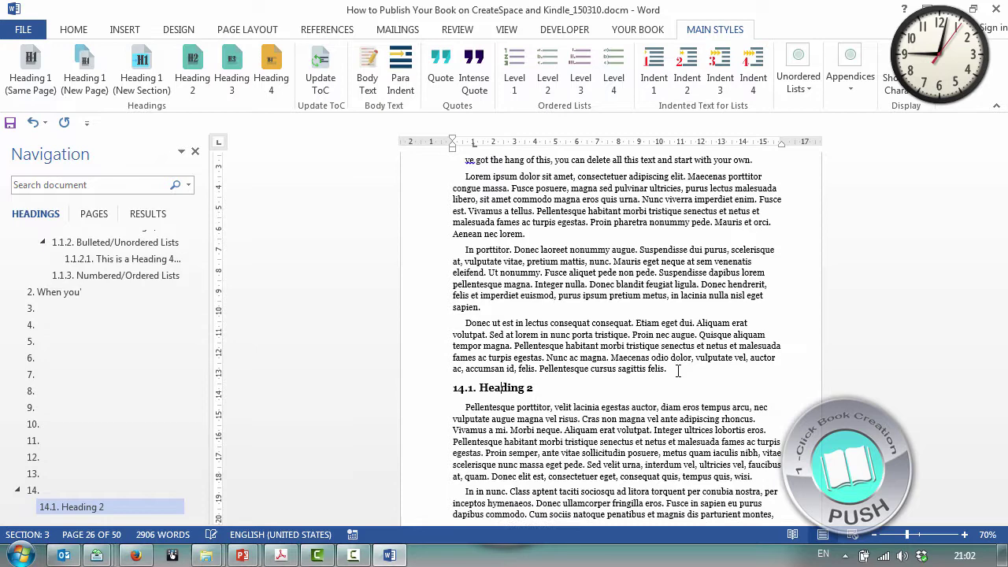
Step: Add the line "Heading 3" after the "Pellentesque porttitor" paragraph and apply the Heading 3 style to it
key("ctrl+Down")
key("ctrl+Down")
key("Return")
type("Heading")
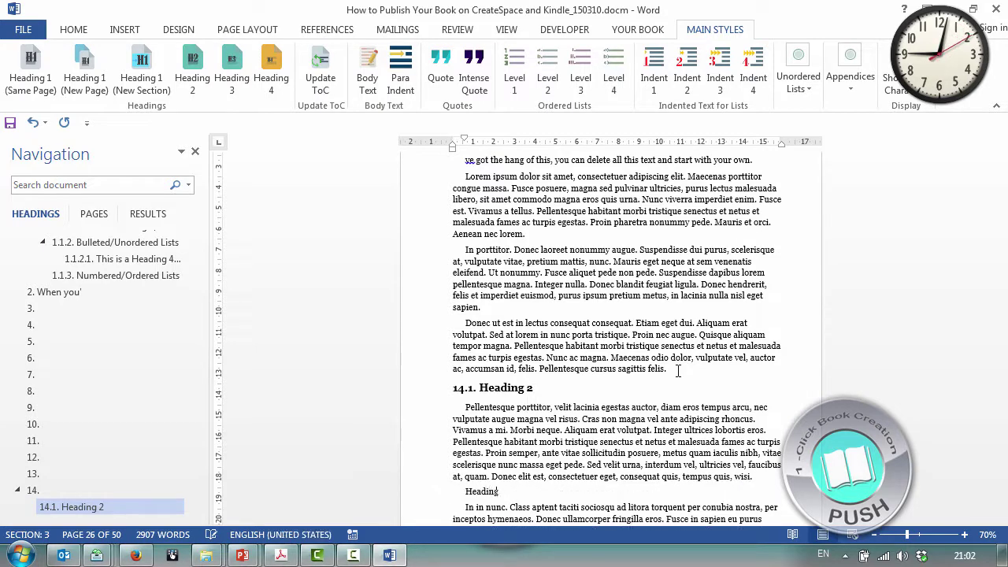
type(" 3")
key("ctrl+alt+3")
Step: Add a level-four heading line after the "In in nunc" paragraph and apply the Heading 4 style to it
key("ctrl+Down")
key("ctrl+Down")
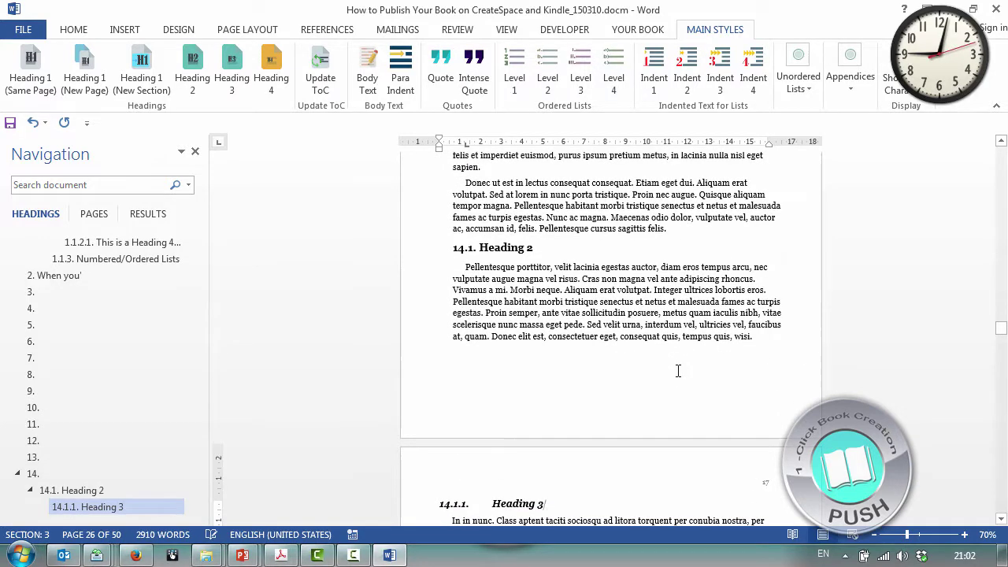
key("Up")
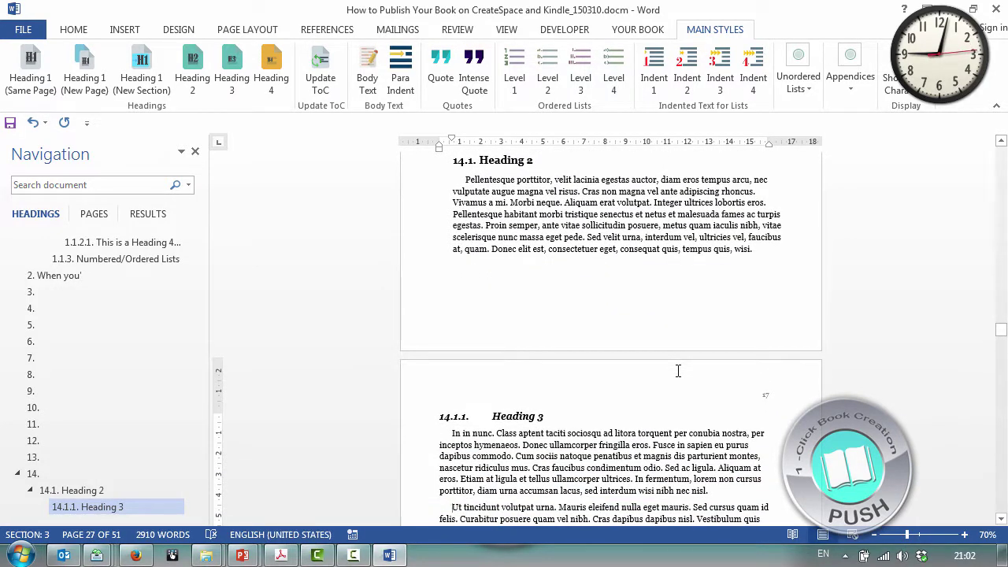
key("Return")
type("Head")
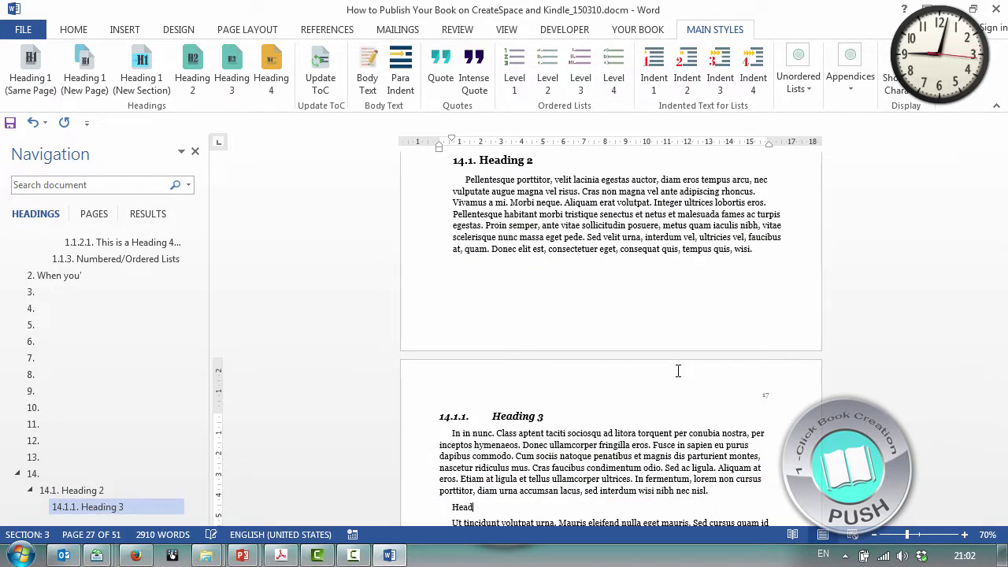
type("ing 4")
key("ctrl+alt+4")
Step: Correct the misspelled "Headng 4" heading in chapter 14 to "Heading 4"
key("Down")
key("Down")
key("Down")
key("Down")
key("Down")
key("Down")
key("Down")
key("Down")
key("Down")
key("Down")
key("Down")
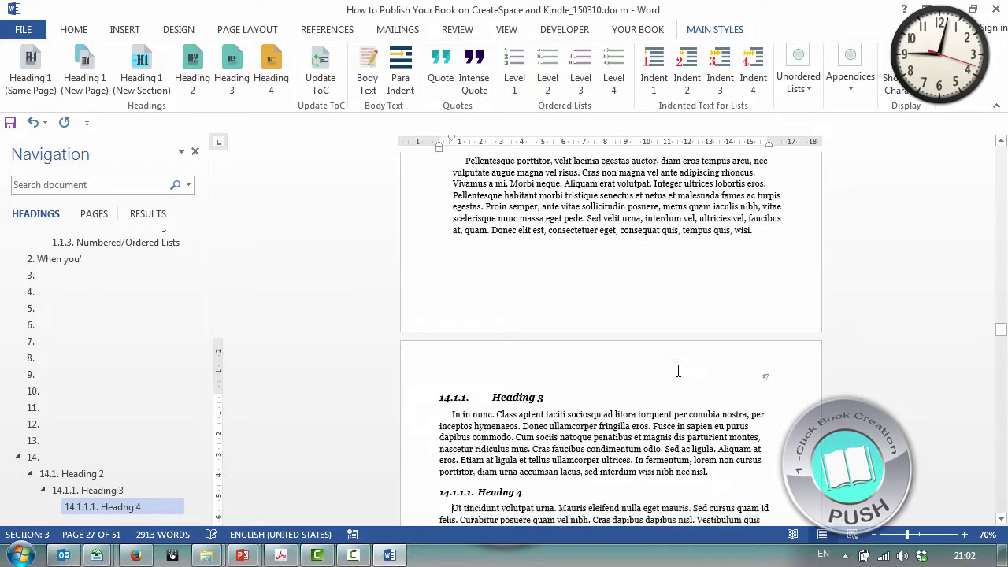
scroll(527, 313, "down", 3)
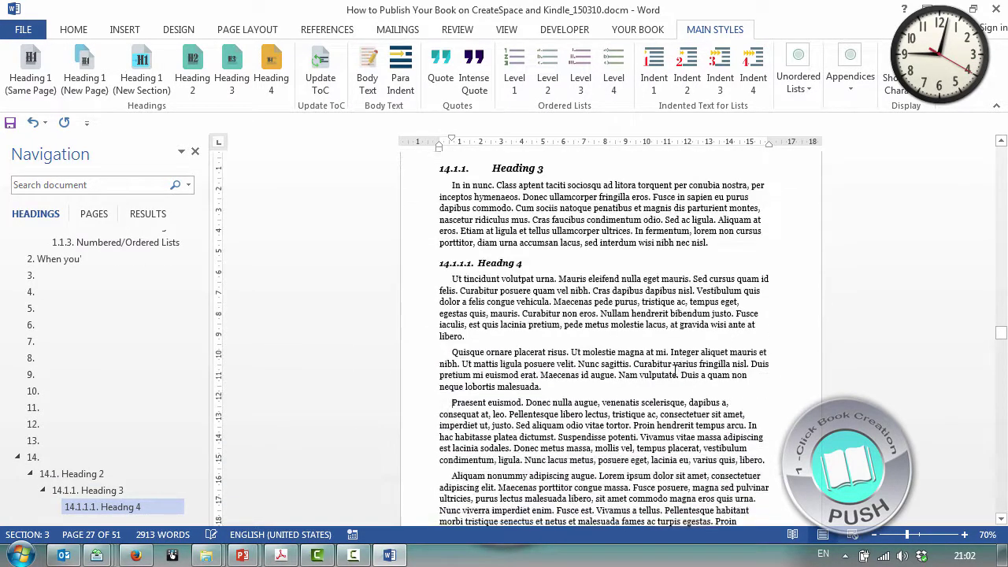
left_click(522, 246)
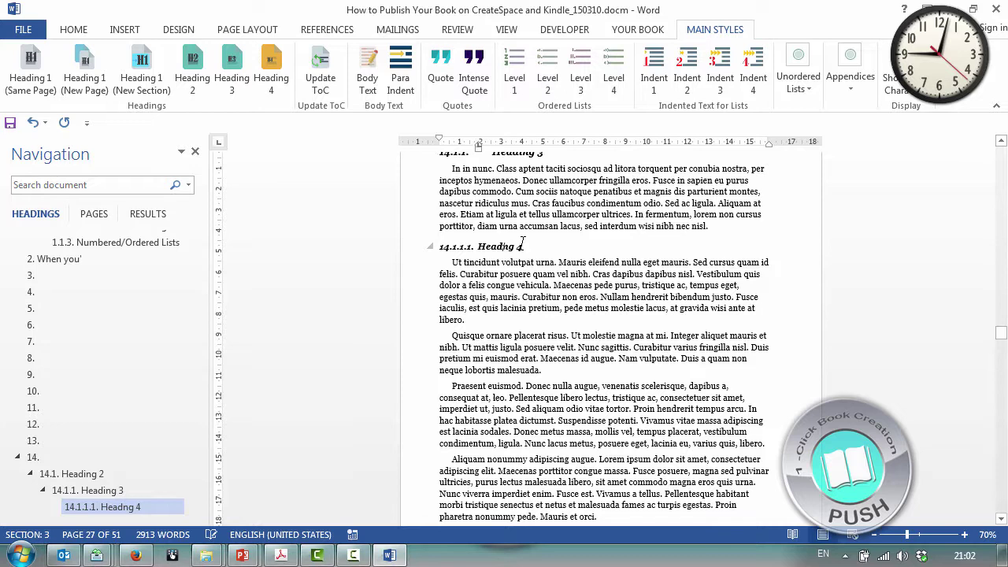
Step: Add the line "Heading 3" after the "Praesent euismod" paragraph in chapter 14 and apply the Heading 3 style to it
scroll(522, 246, "down", 3)
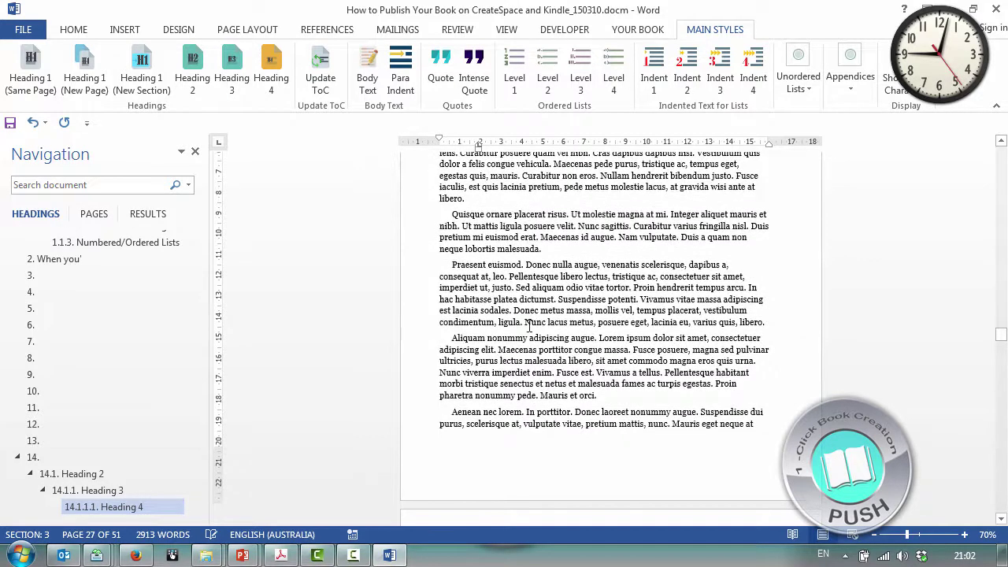
left_click(774, 322)
key("Return")
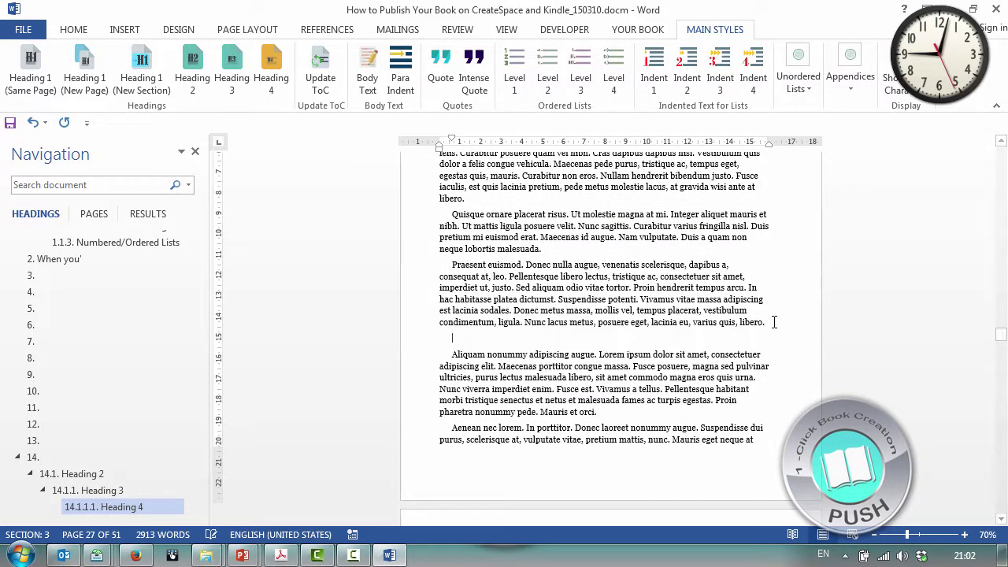
type("Heading ")
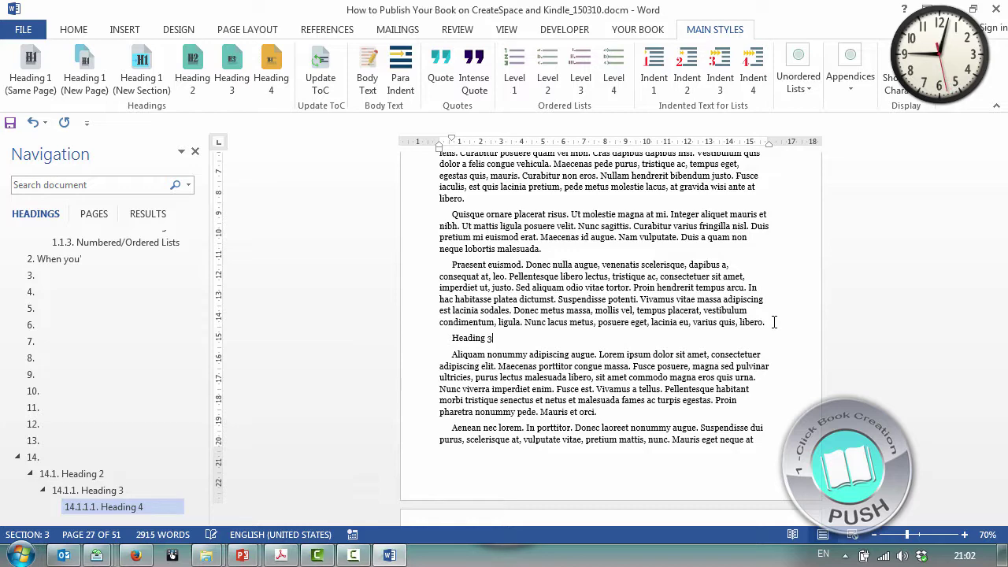
type("3")
key("ctrl+alt+3")
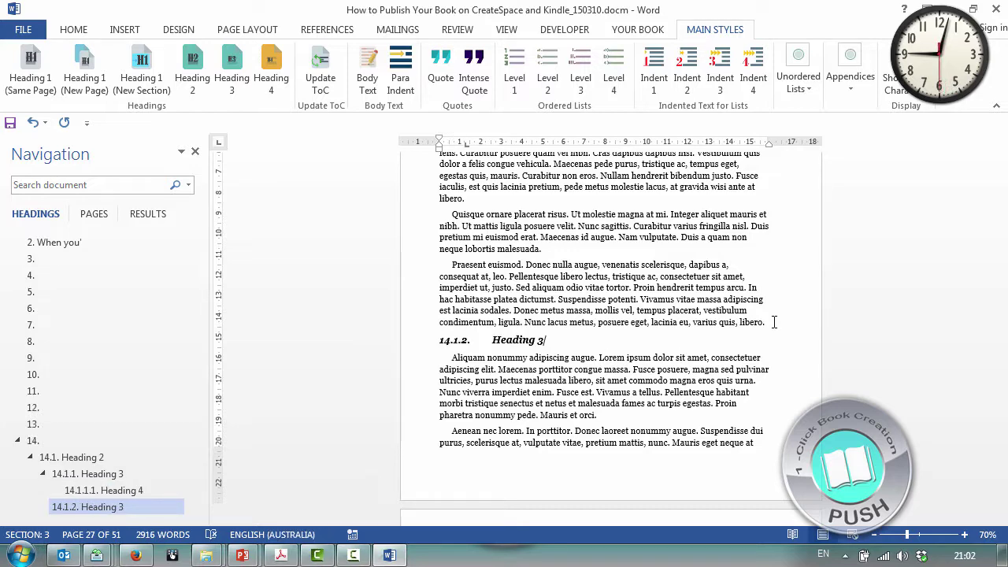
Step: Add the line "Heading 2" after chapter 14's last placeholder paragraph and apply the Heading 2 style to it
scroll(574, 356, "down", 6)
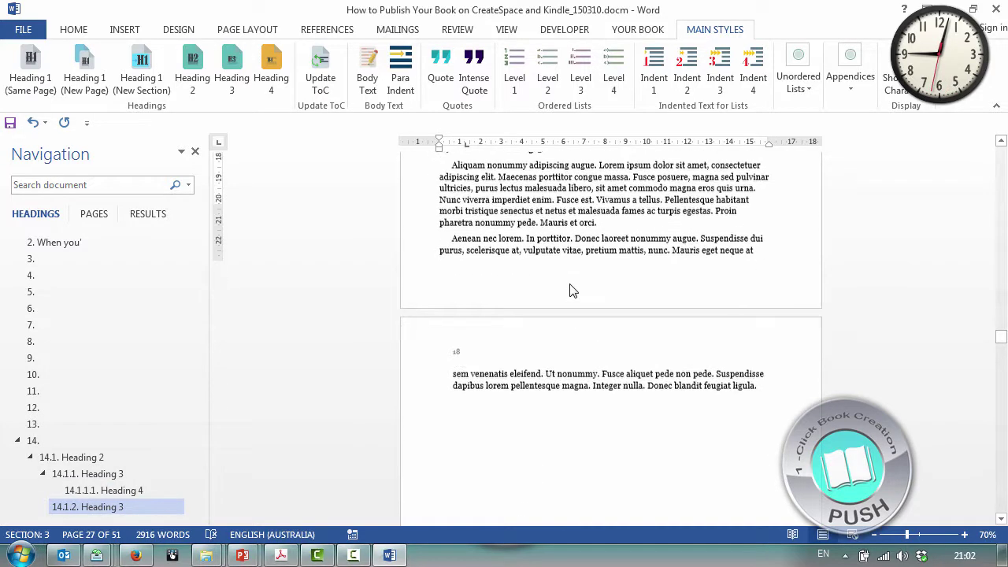
scroll(629, 285, "up", 5)
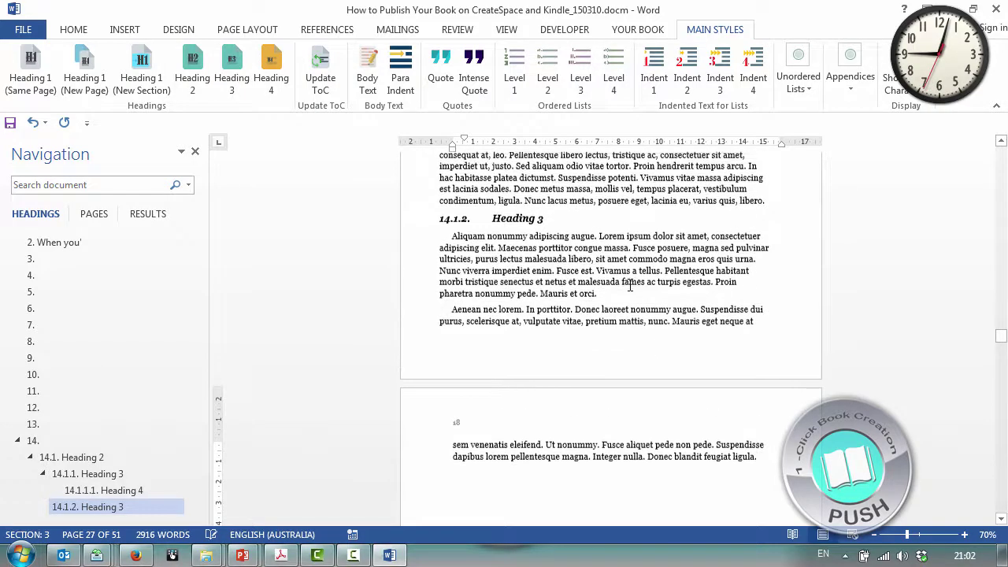
scroll(628, 285, "up", 3)
scroll(632, 300, "down", 8)
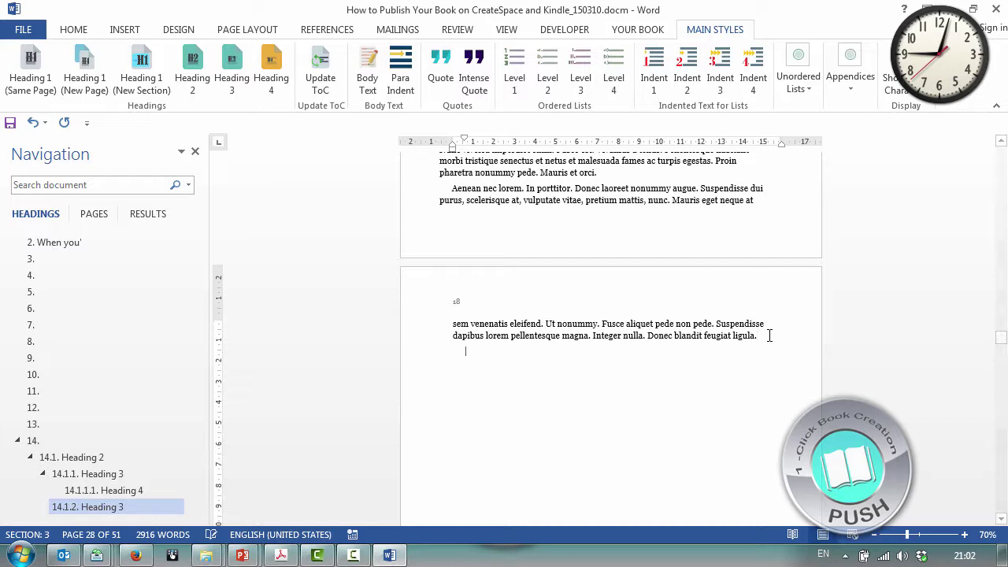
type("ading 2")
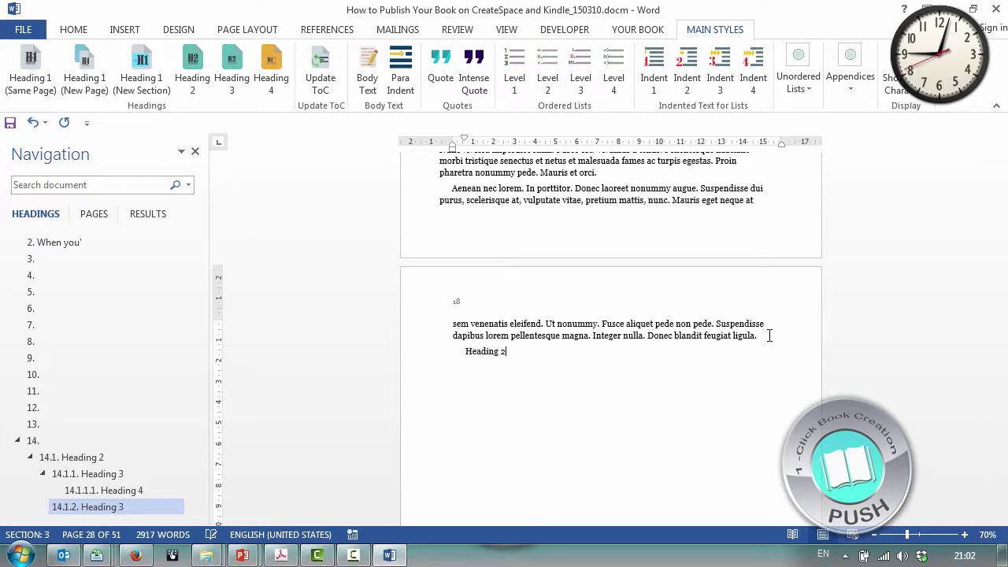
key("ctrl+alt+2")
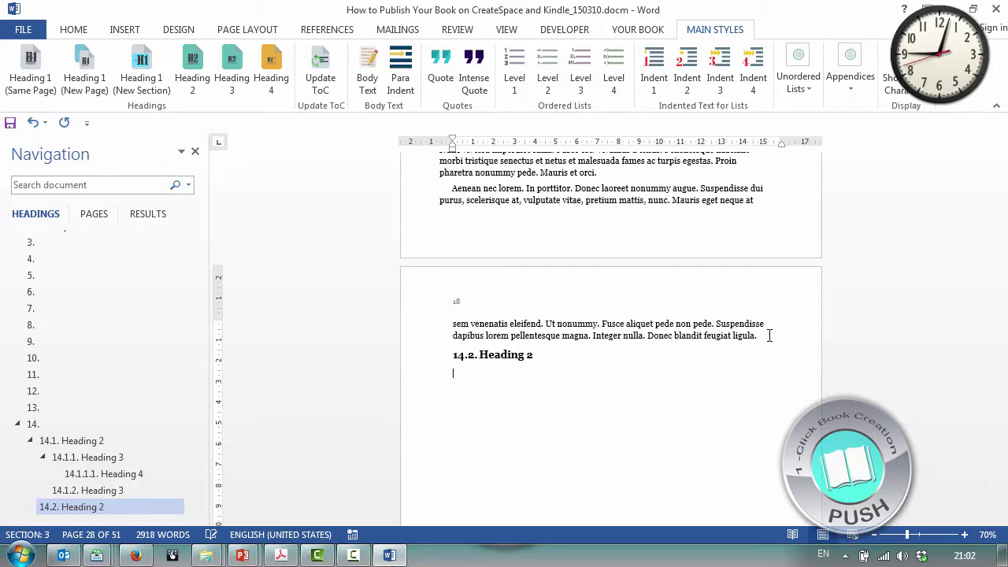
Step: Add the line "Heading 3" under section 14.2 and paste a copy of its word "Heading" on a new line below
type("ding 3")
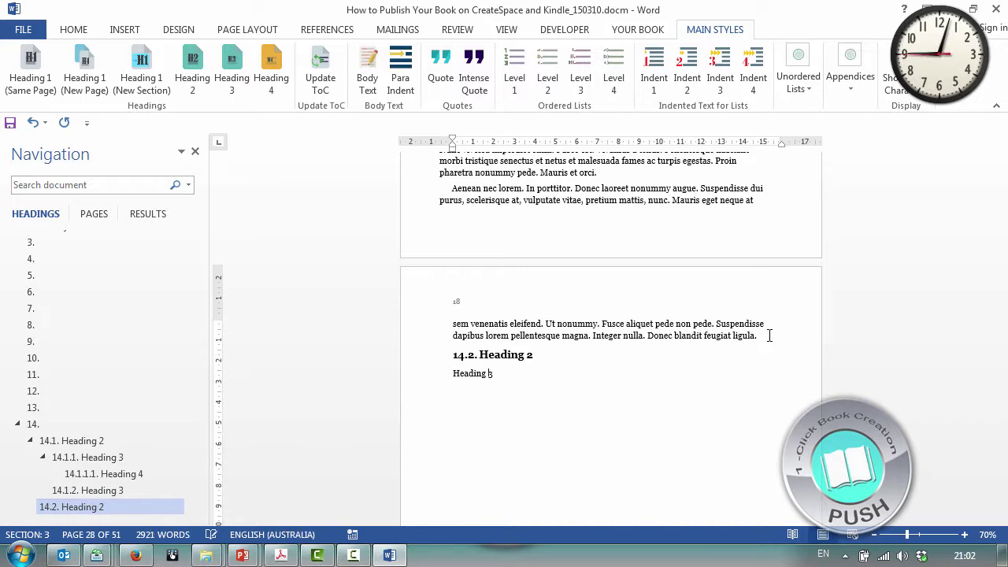
key("shift+Home")
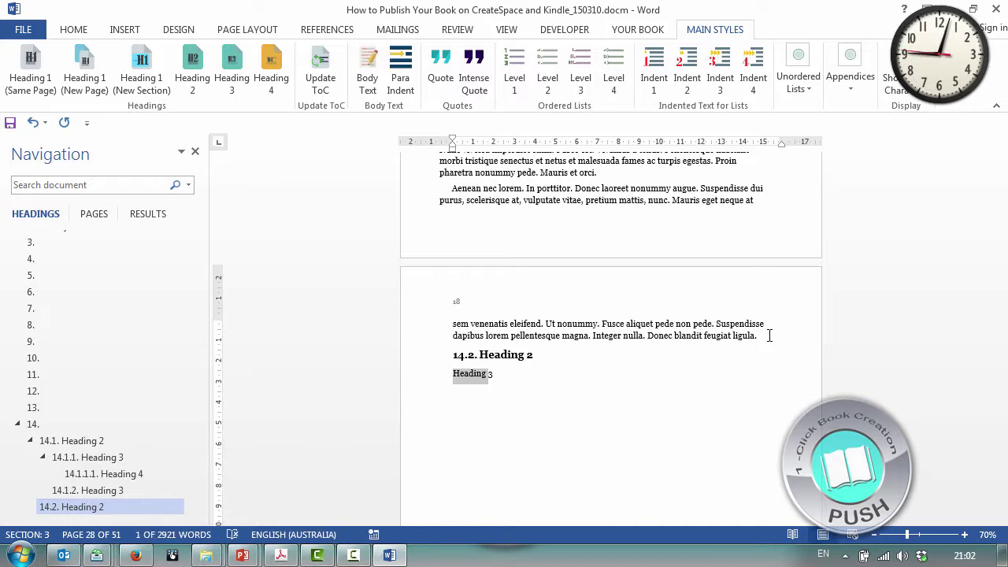
key("ctrl+c")
key("End")
key("Return")
key("Tab")
key("ctrl+v")
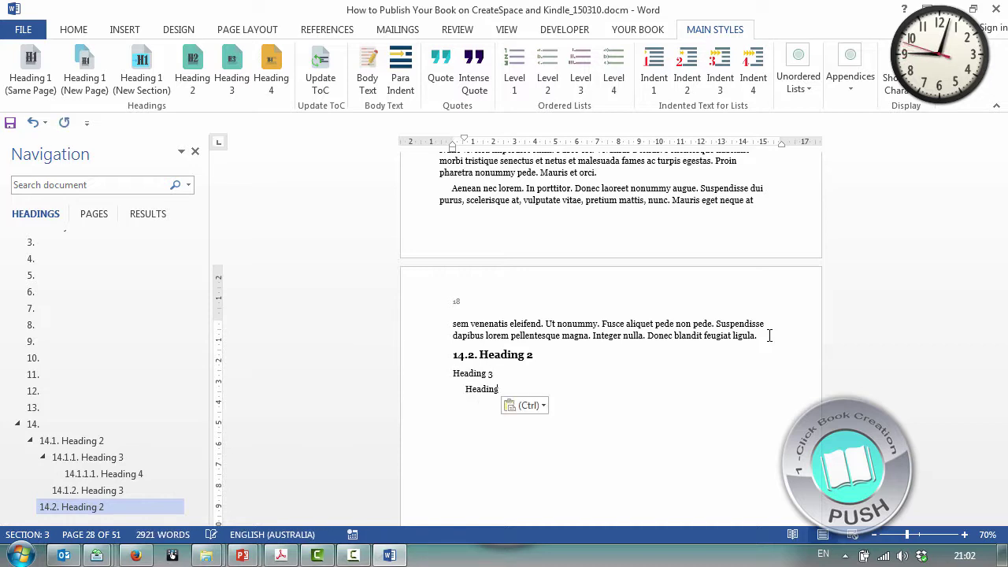
Step: Paste the copied word "Heading" onto five more lines below the first pasted one
key("Return")
key("ctrl+v")
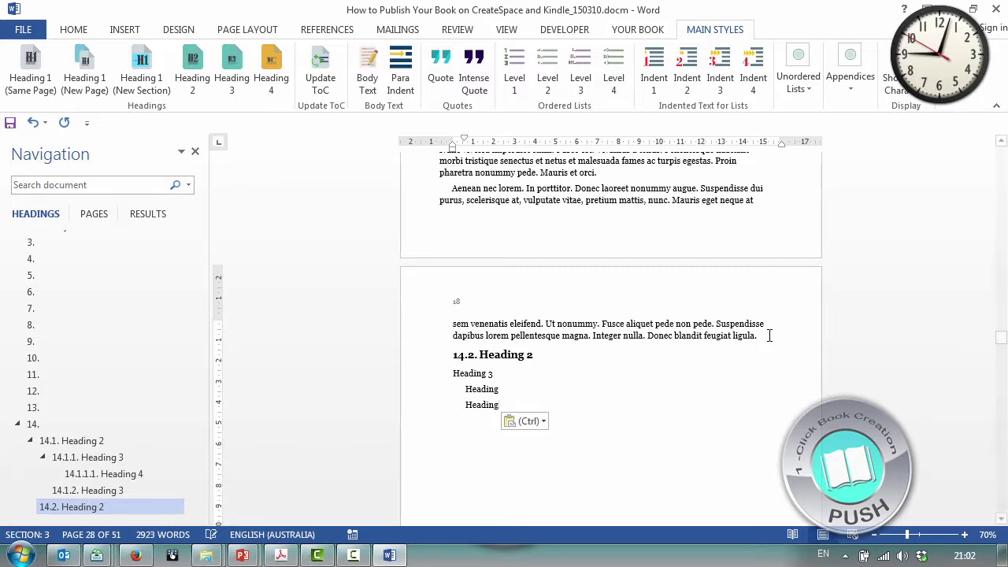
key("ctrl+v")
key("Return")
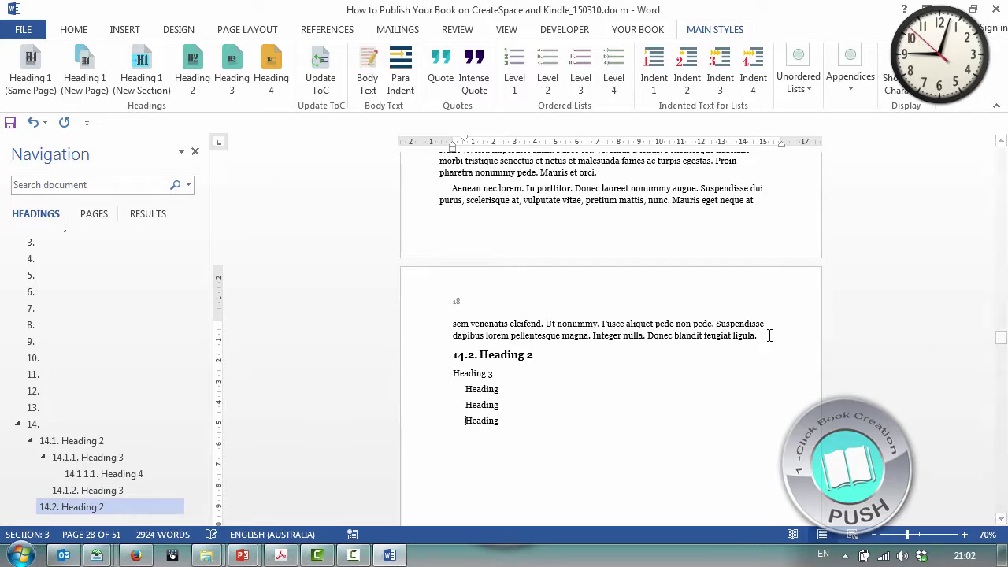
key("End")
key("Return")
key("ctrl+v")
key("Return")
key("ctrl+v")
key("Return")
key("ctrl+v")
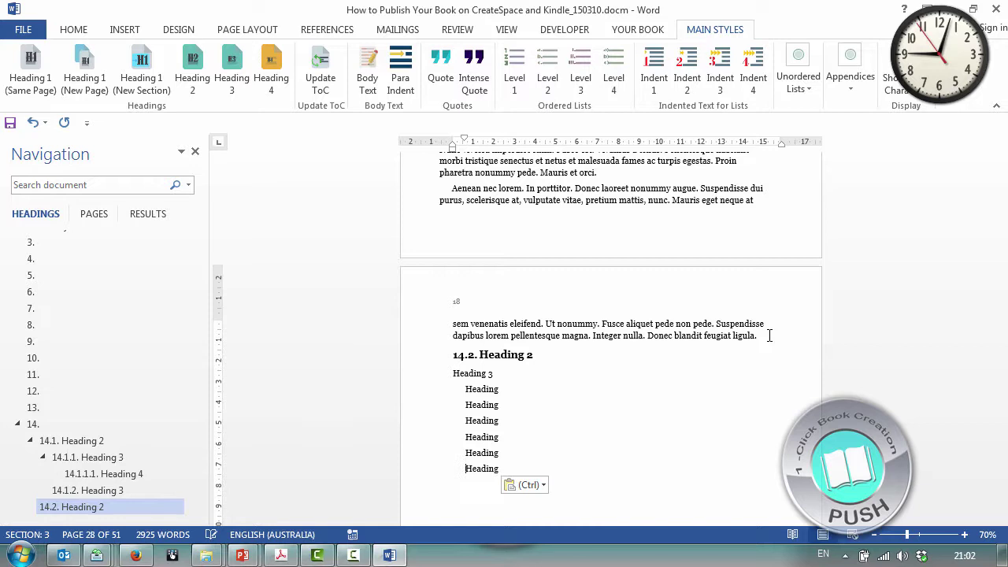
key("Return")
Step: Apply the Heading 3 style to the "Heading 3" line under 14.2 and Heading 2 to the first pasted "Heading" line
key("Up")
key("Up")
key("Up")
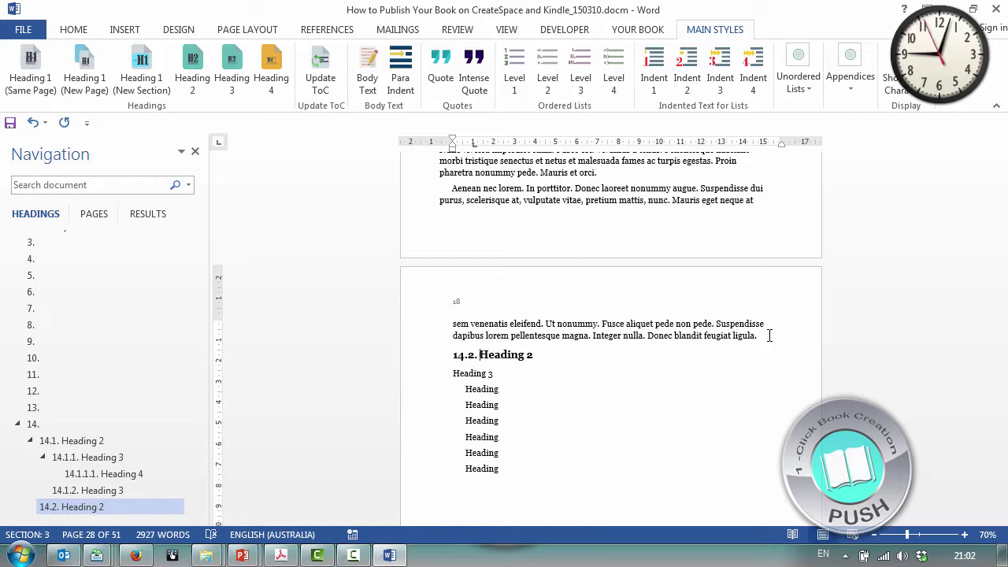
key("ctrl+alt+3")
key("Down")
key("ctrl+alt+2")
Step: Apply the Heading 2 style to the second pasted "Heading" line and the Heading 1 style to the third
key("Down")
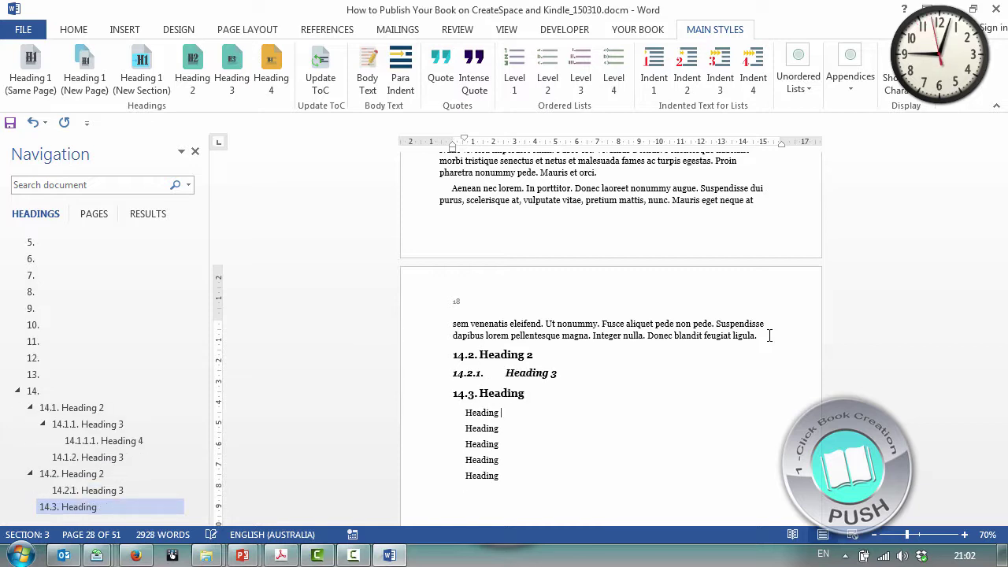
key("ctrl+alt+2")
key("Down")
key("ctrl+alt+1")
Step: Apply the Heading 2, Heading 3 and Heading 4 styles in that order to the last three pasted "Heading" lines
key("Down")
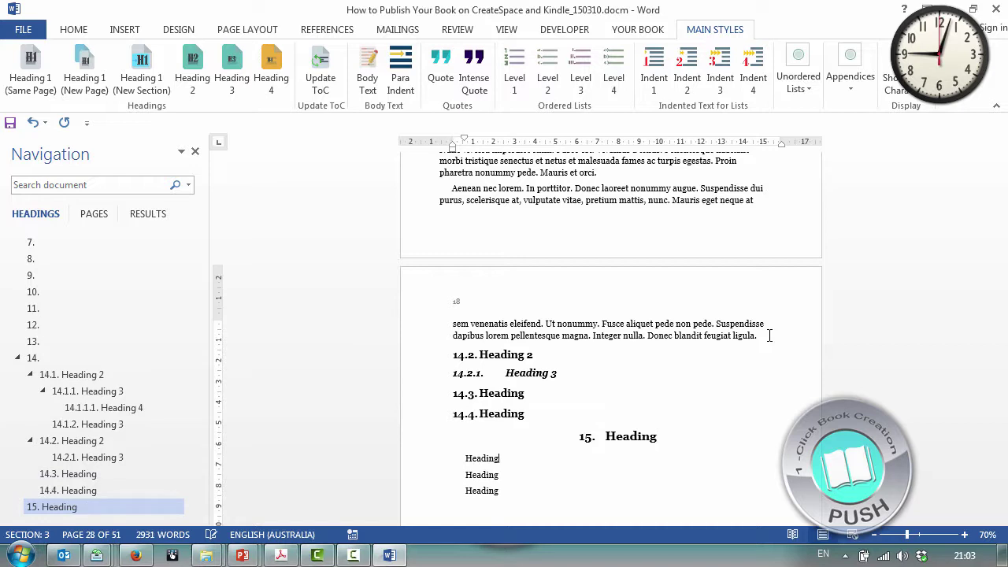
key("ctrl+alt+2")
key("Down")
key("ctrl+alt+3")
key("Down")
key("ctrl+alt+3")
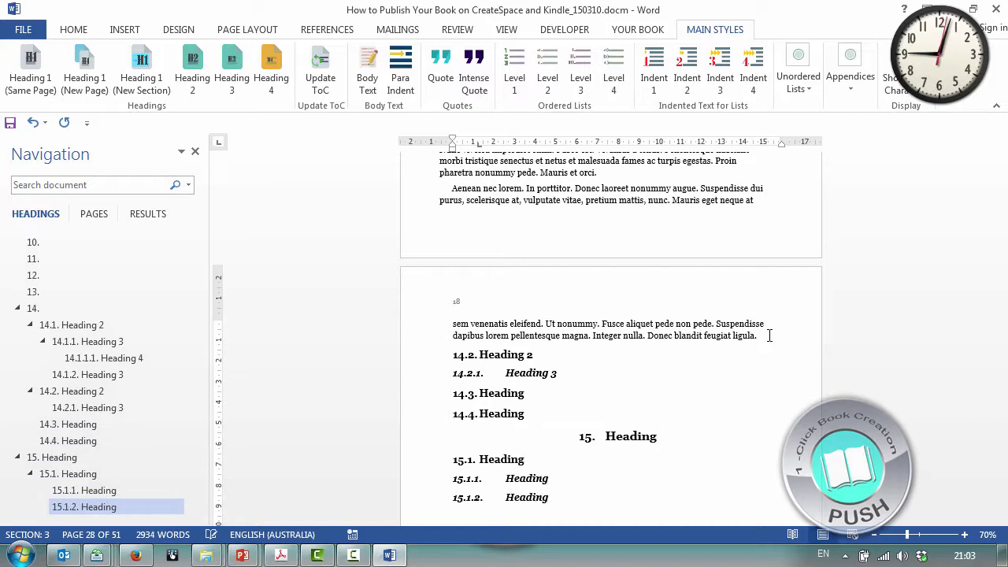
key("ctrl+alt+4")
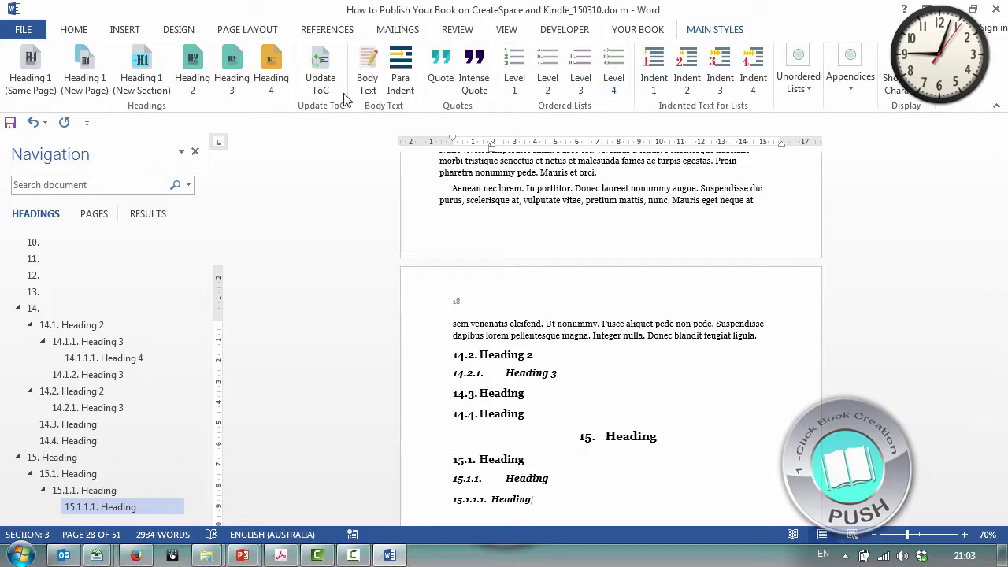
Step: Go to the Table of Contents and examine the entries for the added chapters and headings
left_click_drag(194, 315, 209, 232)
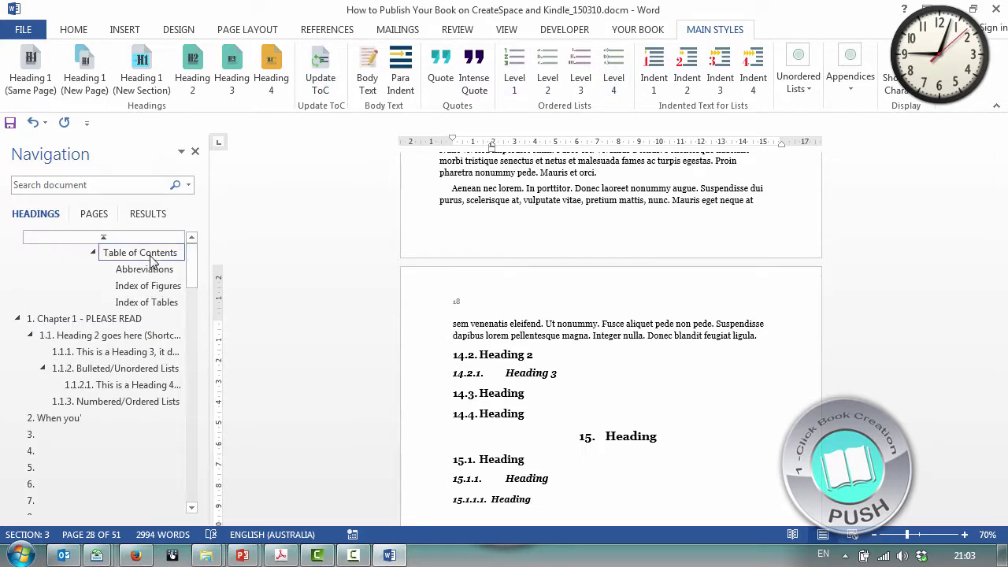
left_click(140, 252)
scroll(493, 237, "down", 5)
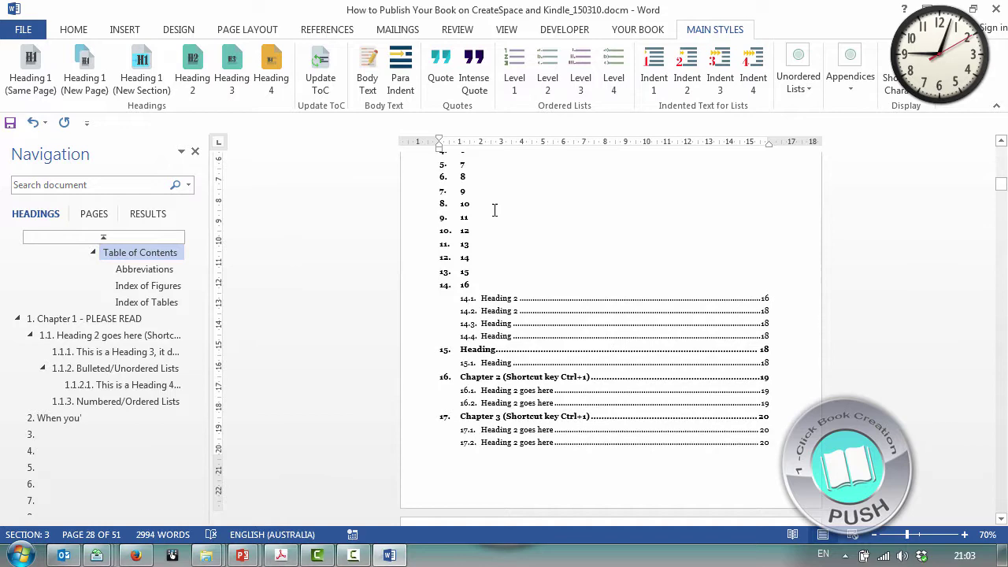
scroll(496, 268, "up", 3)
left_click(451, 248)
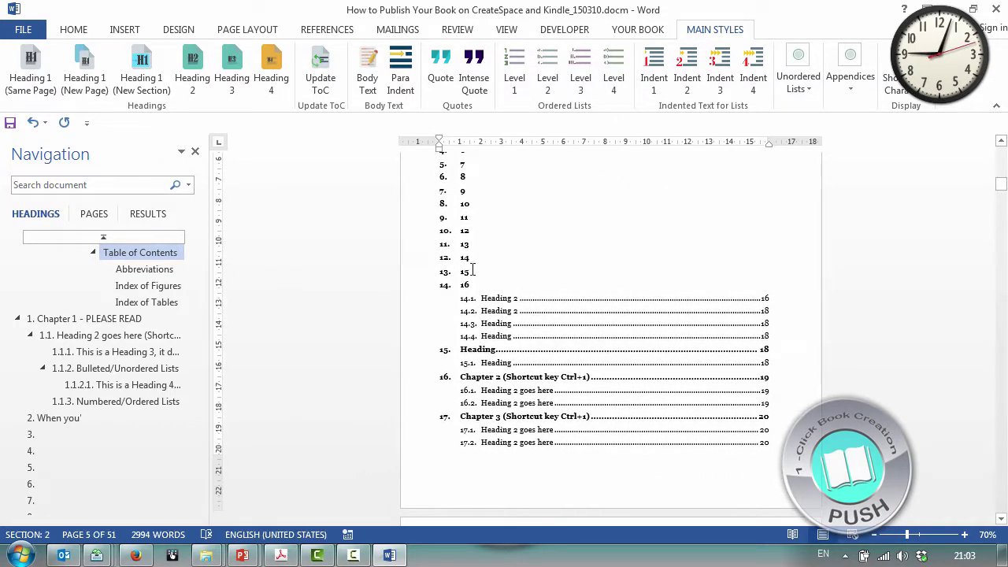
scroll(473, 270, "up", 2)
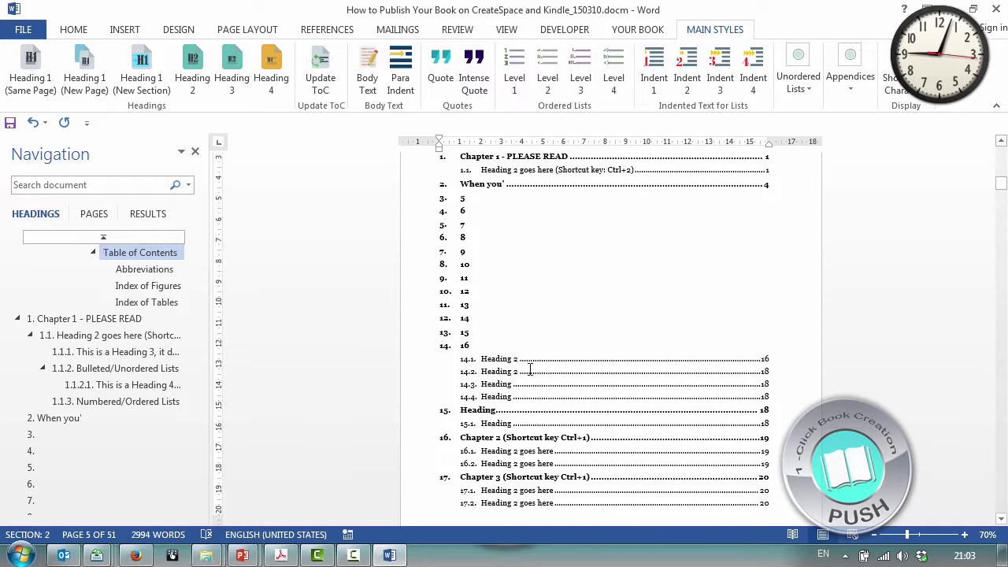
Step: Follow the 14.3 entry in the table of contents to its heading and view the pages through chapter 16
left_click(768, 394)
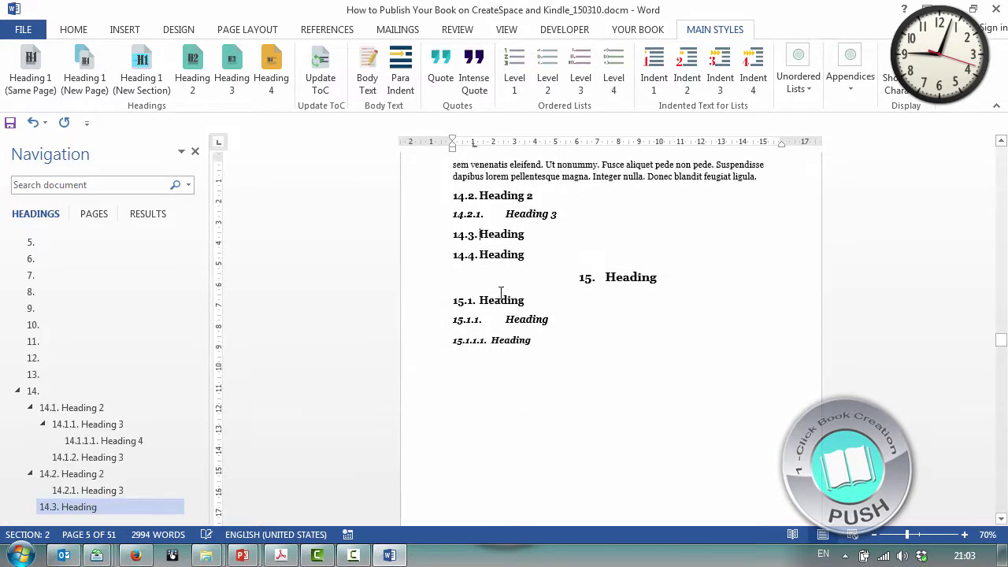
scroll(513, 301, "down", 5)
scroll(586, 383, "down", 2)
scroll(509, 375, "up", 2)
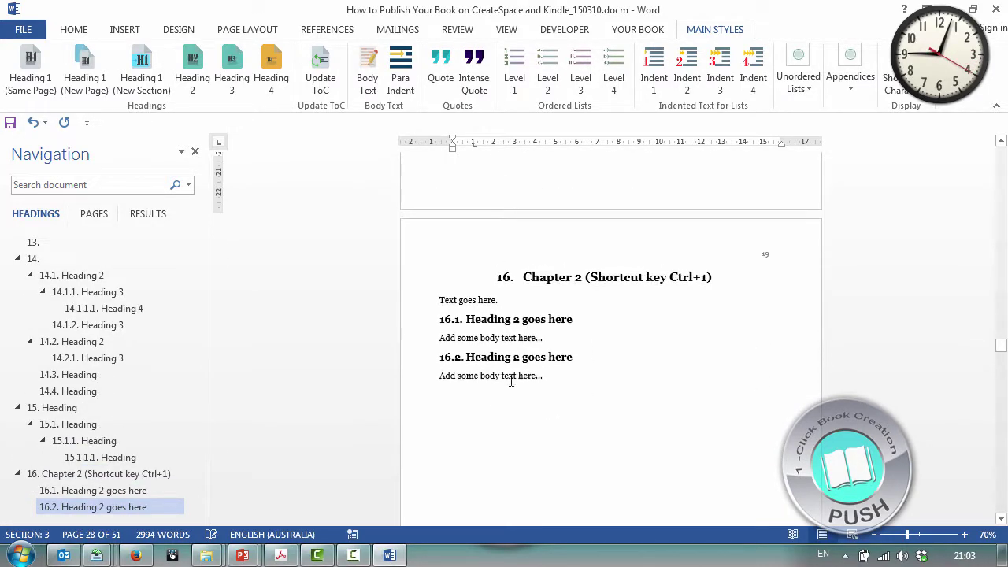
Step: Inspect the paper and layout settings in Page Setup for chapter 16's section, leaving without changes
left_click(485, 376)
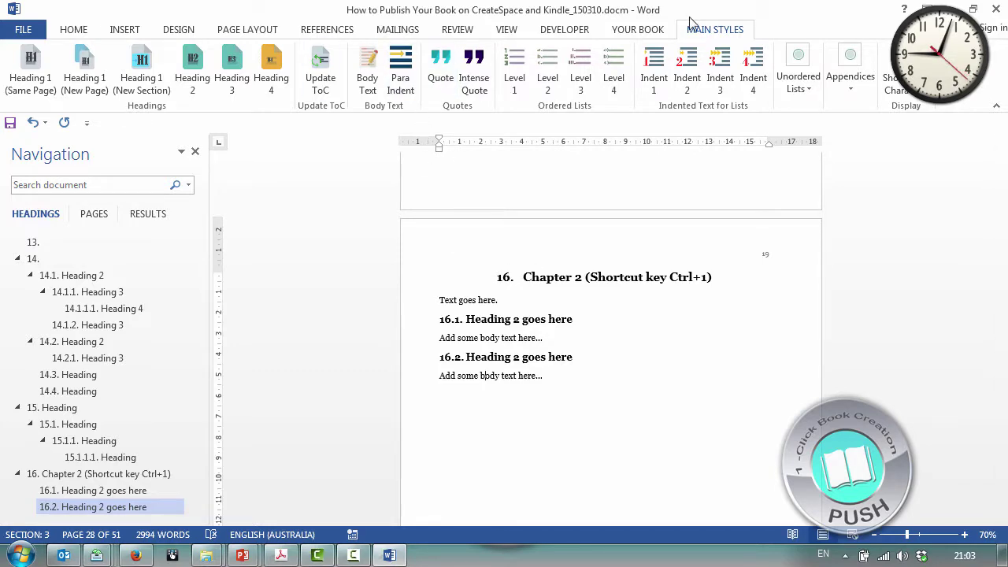
left_click(660, 31)
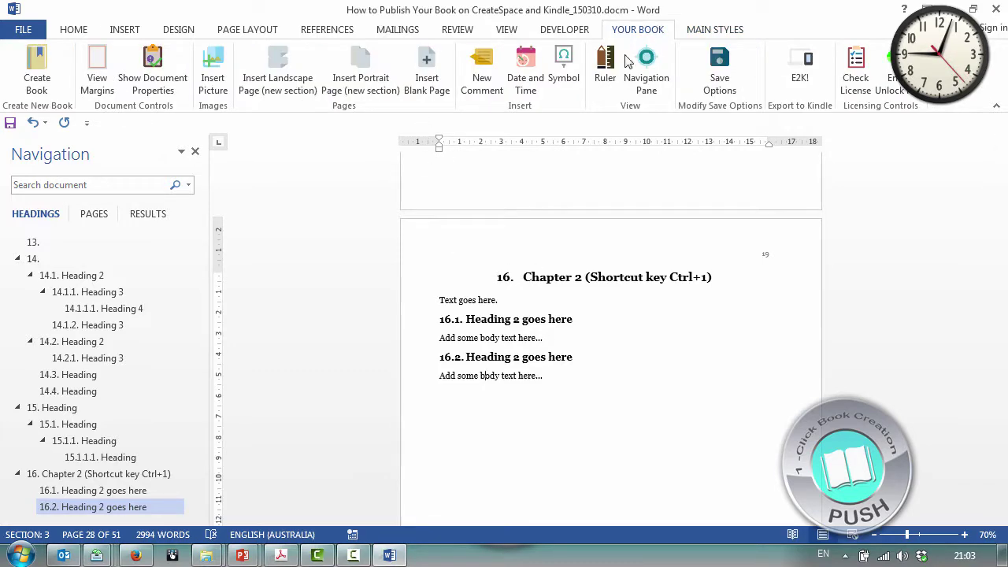
left_click(95, 73)
left_click(235, 145)
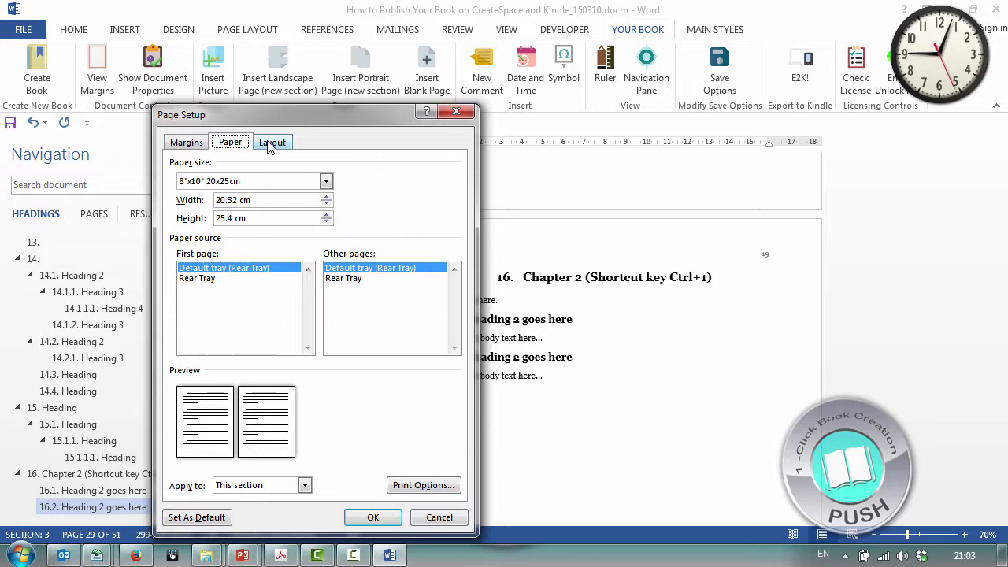
left_click(272, 144)
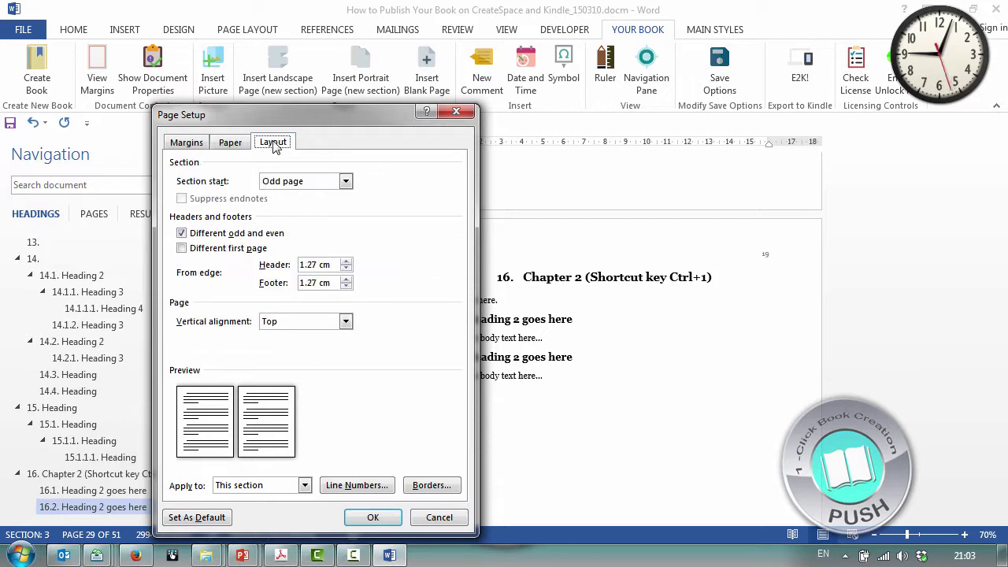
left_click(439, 517)
Step: Change the Title in the document properties summary to "How to Publish Your Book on CreateSpace and KDP"
left_click(172, 91)
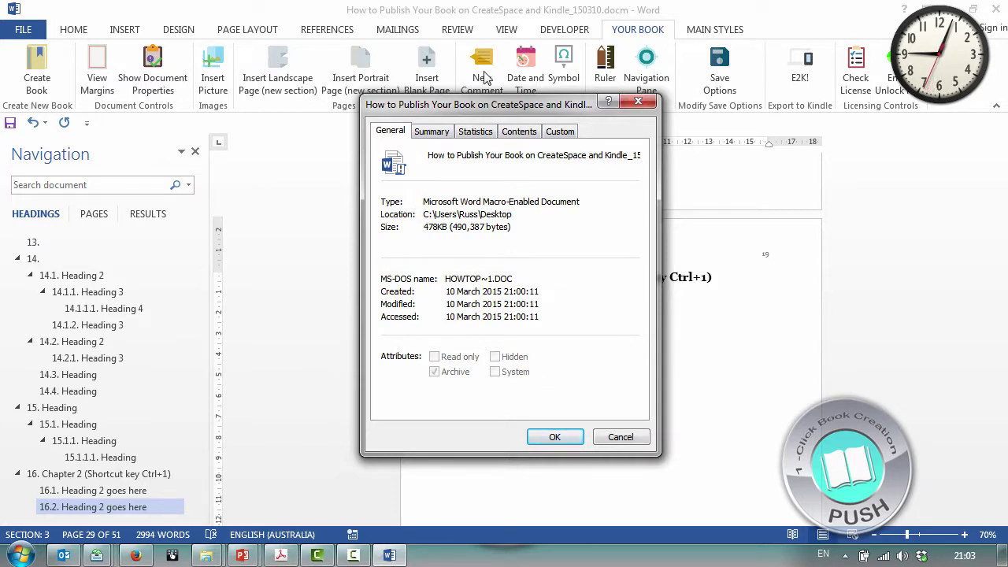
left_click_drag(497, 110, 517, 106)
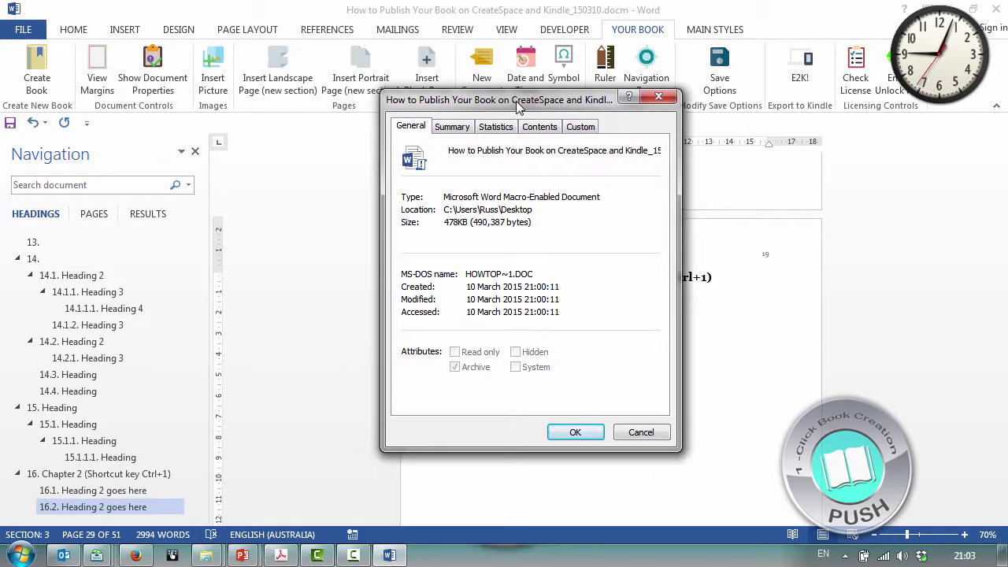
left_click(454, 129)
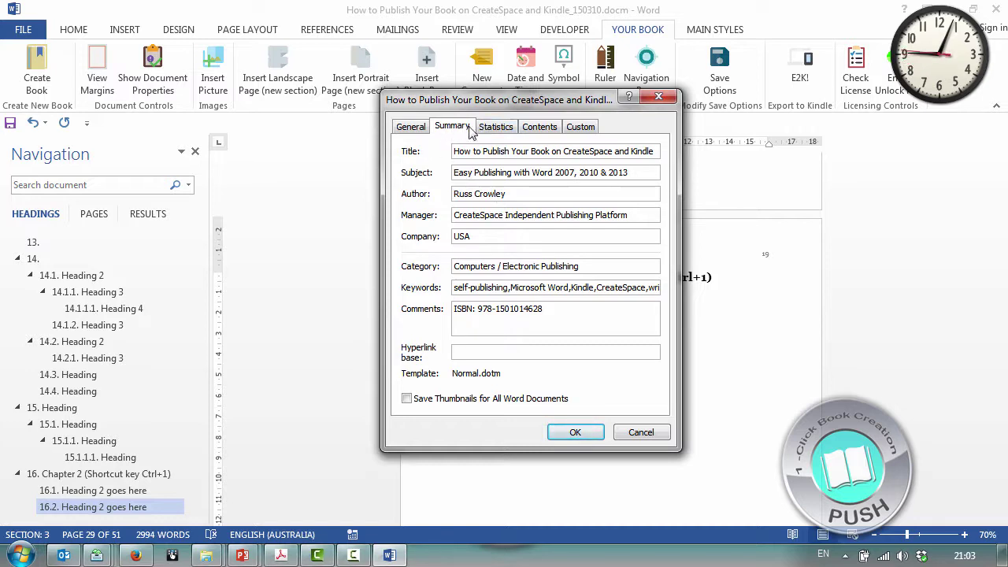
left_click_drag(488, 153, 687, 154)
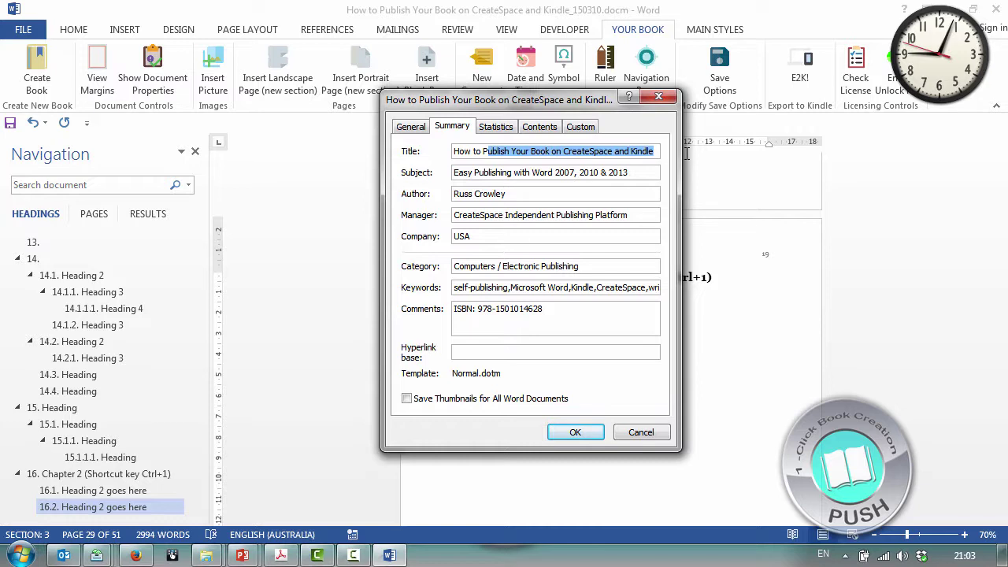
left_click(616, 152)
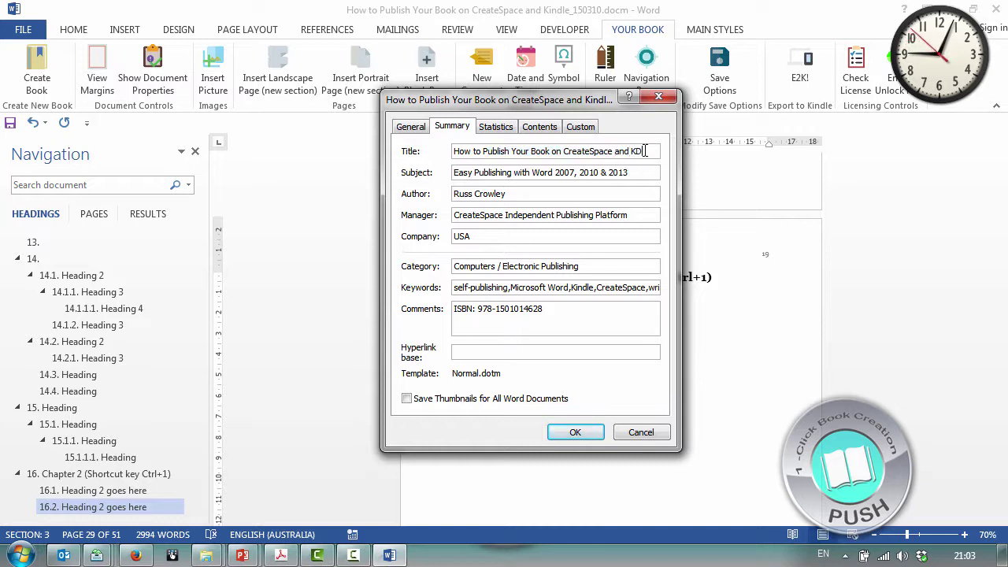
left_click(575, 432)
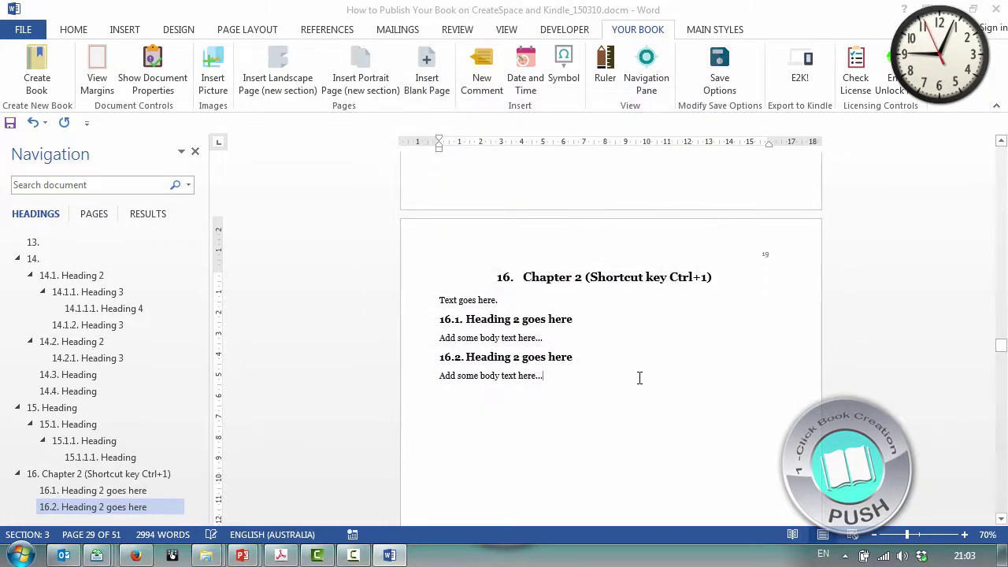
Step: Update the book title field on the title page and the one on the copyright page
key("ctrl+Home")
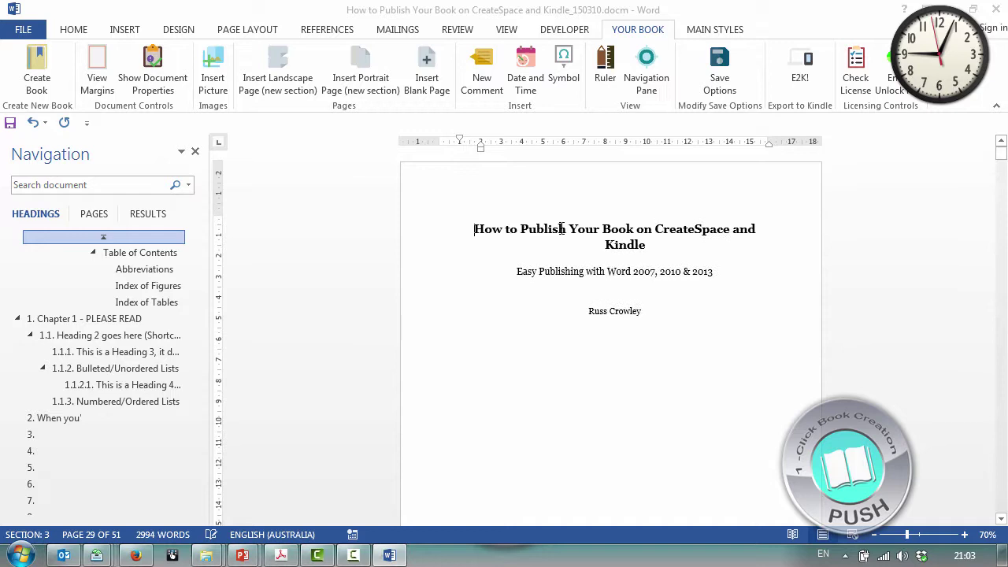
right_click(566, 228)
left_click(658, 323)
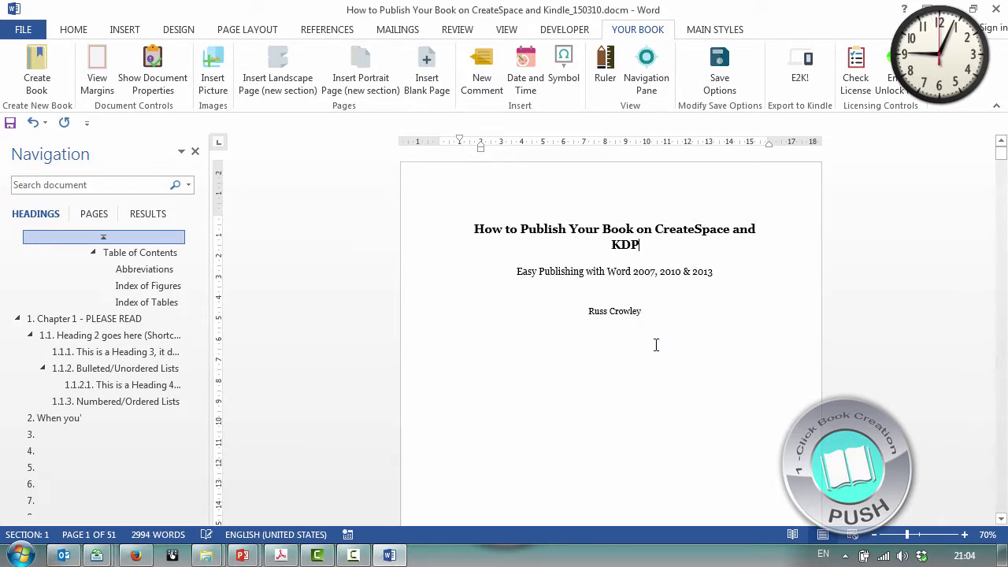
scroll(653, 339, "down", 10)
right_click(649, 381)
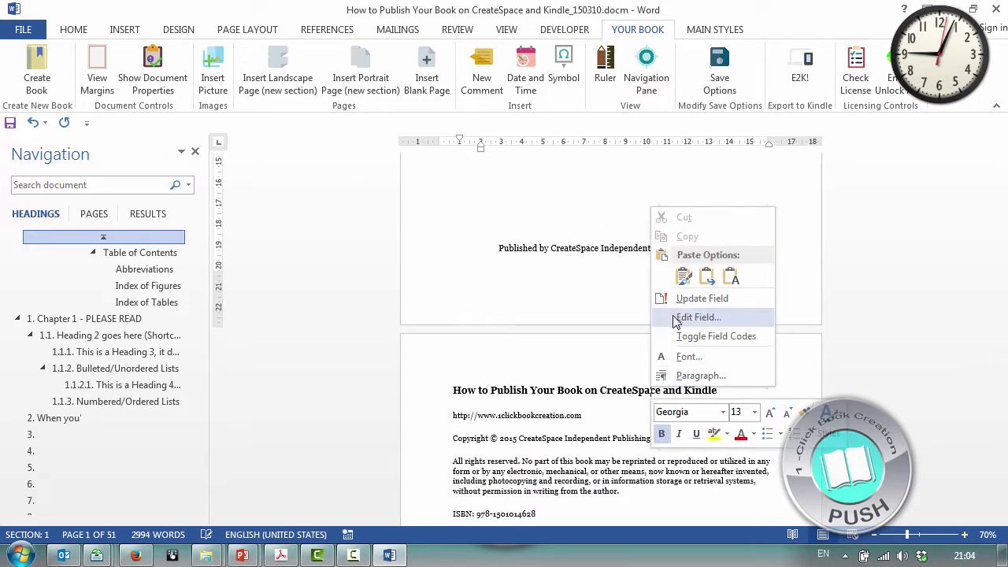
left_click(684, 297)
scroll(434, 227, "down", 2)
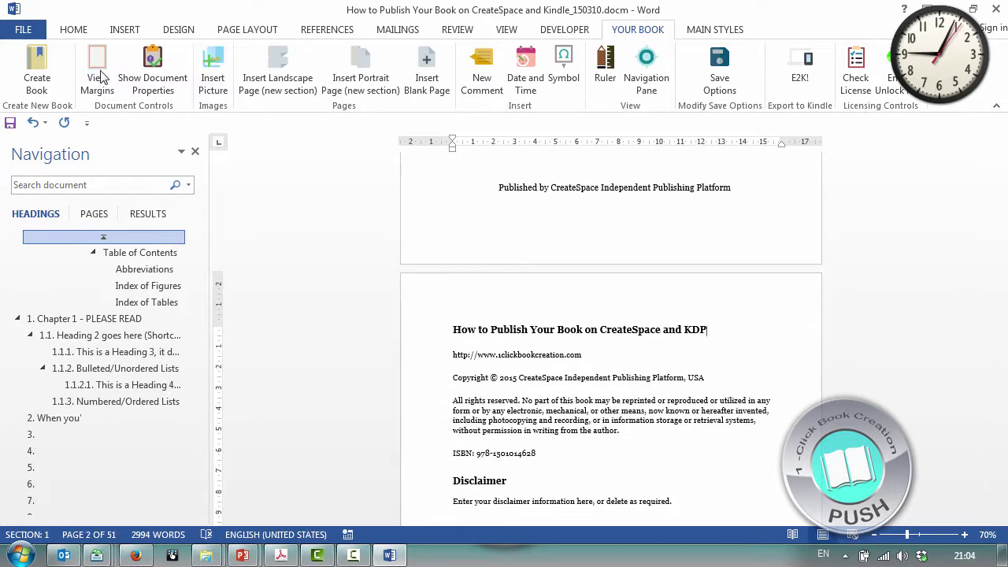
Step: Set the Title in the document properties back to "How to Publish Your Book on CreateSpace and Kindle"
left_click(151, 84)
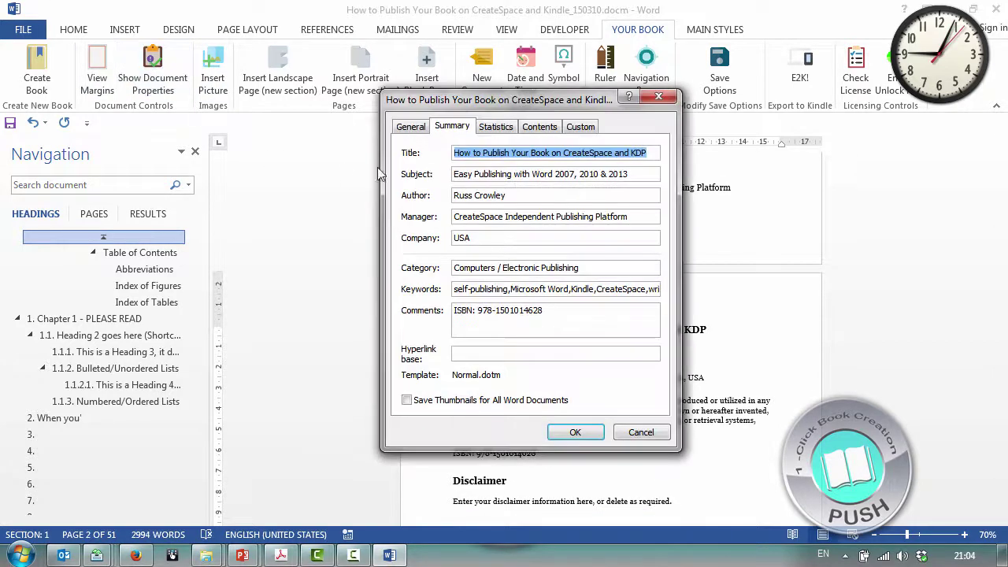
double_click(640, 154)
type("Ki")
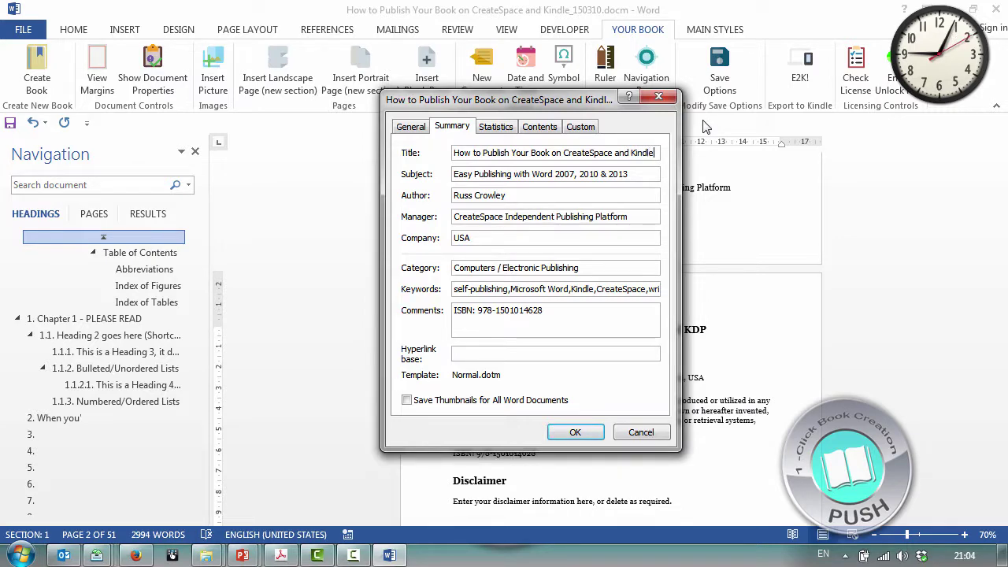
type("ndle")
left_click(577, 434)
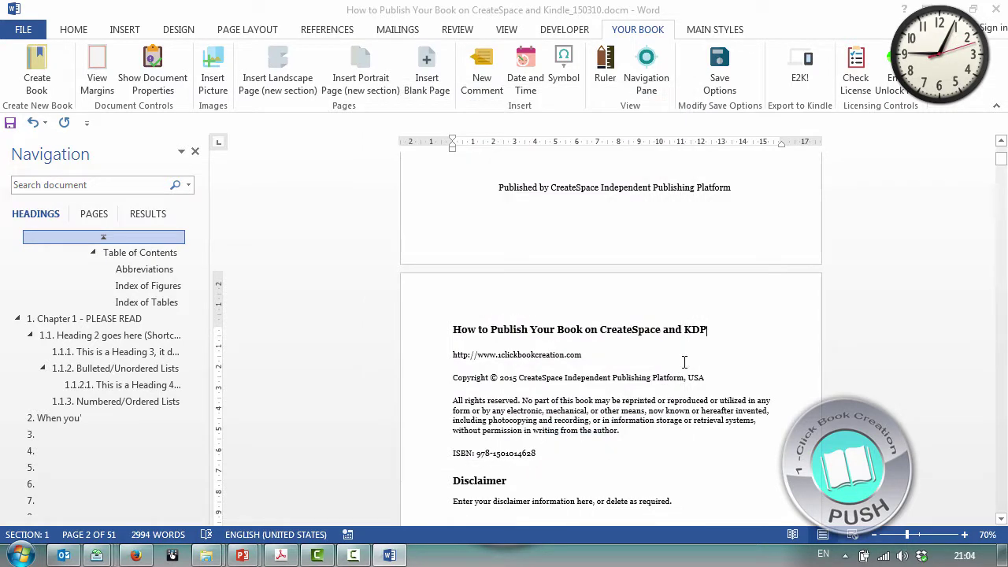
Step: Refresh the book title field on the copyright page, followed by the one on the title page
right_click(685, 324)
left_click(740, 418)
scroll(601, 316, "up", 3)
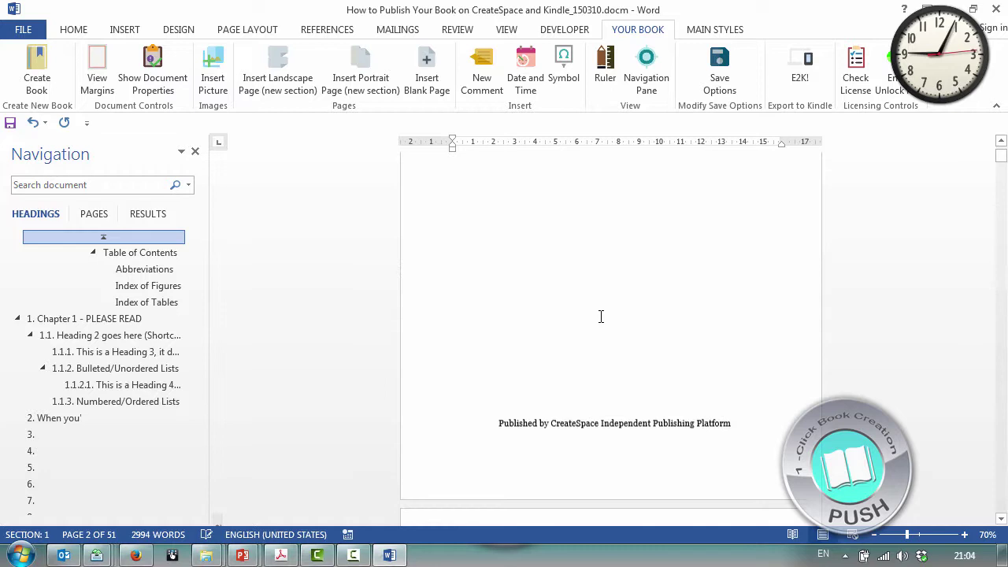
scroll(601, 316, "up", 5)
right_click(630, 230)
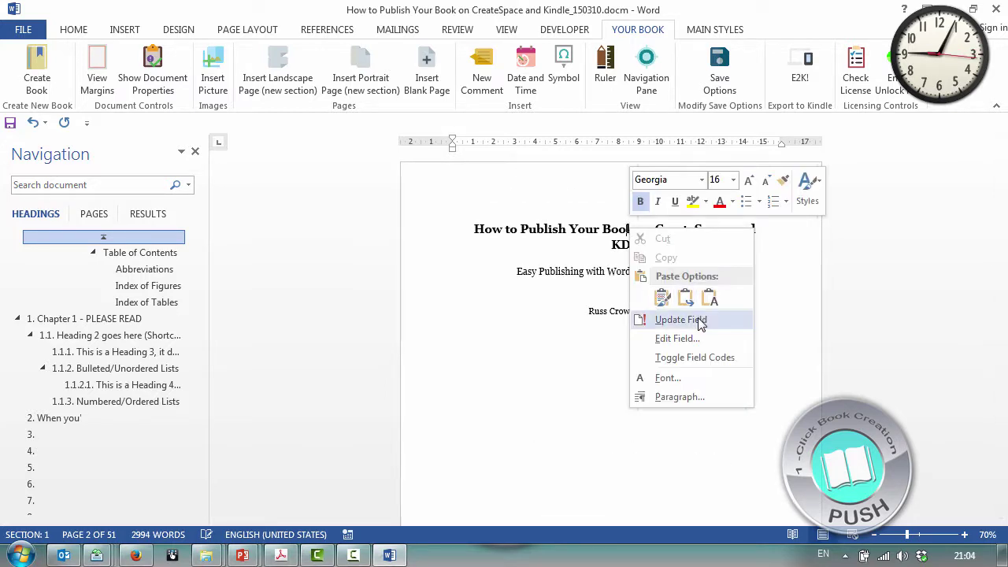
left_click(680, 320)
Step: Review the table of contents for untitled chapters and follow its blank chapter 3 entry to the heading
scroll(653, 252, "down", 10)
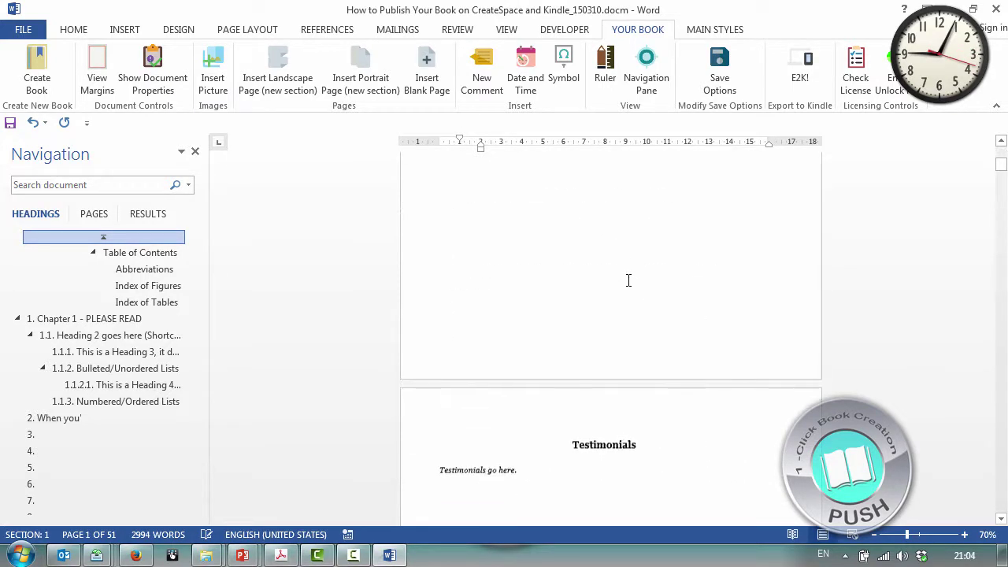
scroll(626, 285, "down", 5)
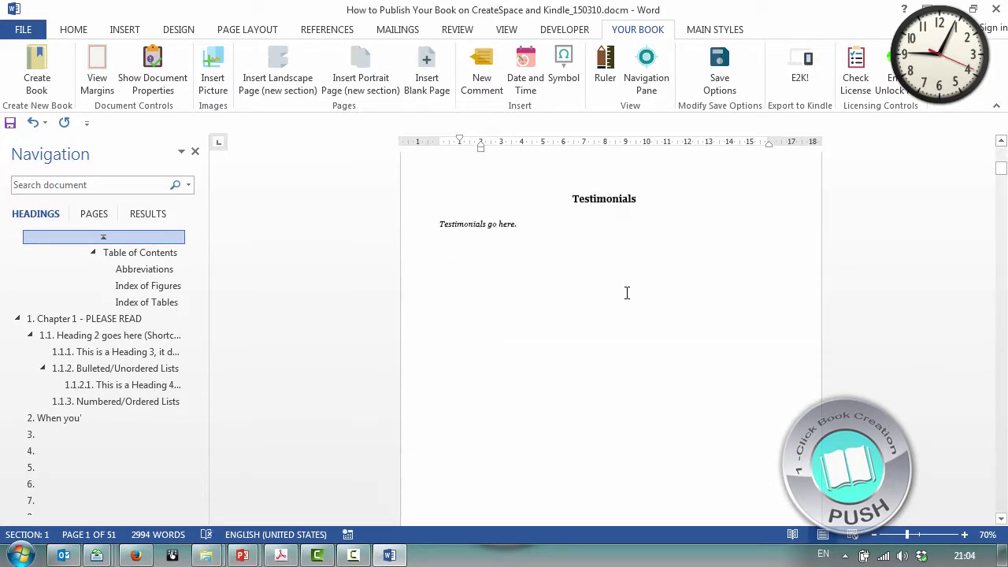
left_click(147, 257)
scroll(648, 300, "down", 3)
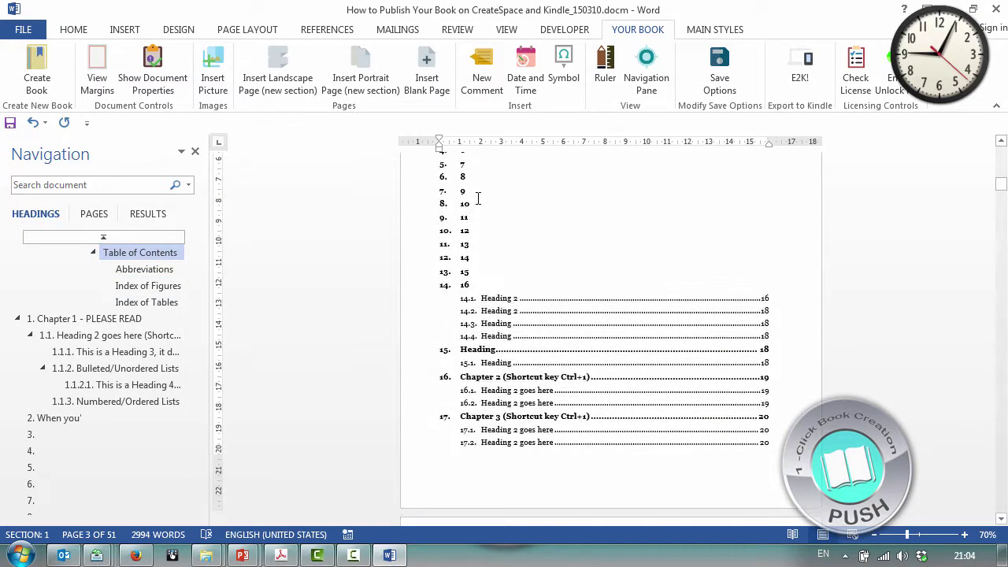
scroll(472, 199, "up", 3)
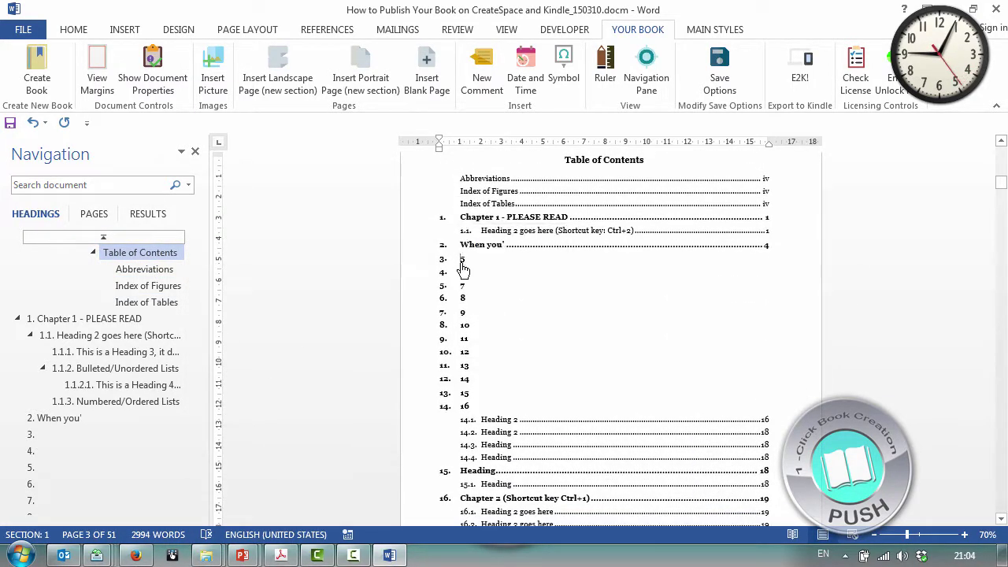
left_click(463, 268, "ctrl")
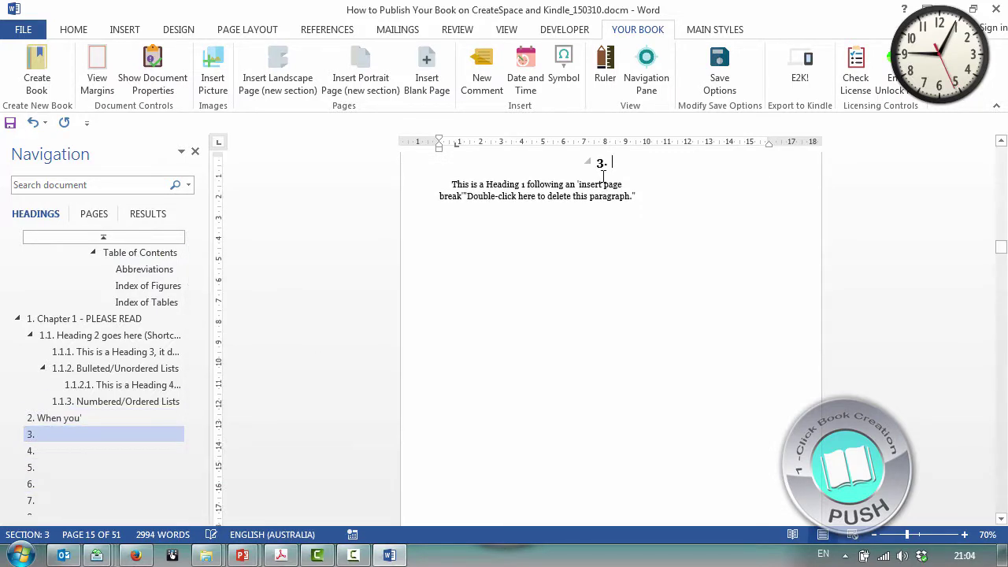
left_click(602, 163)
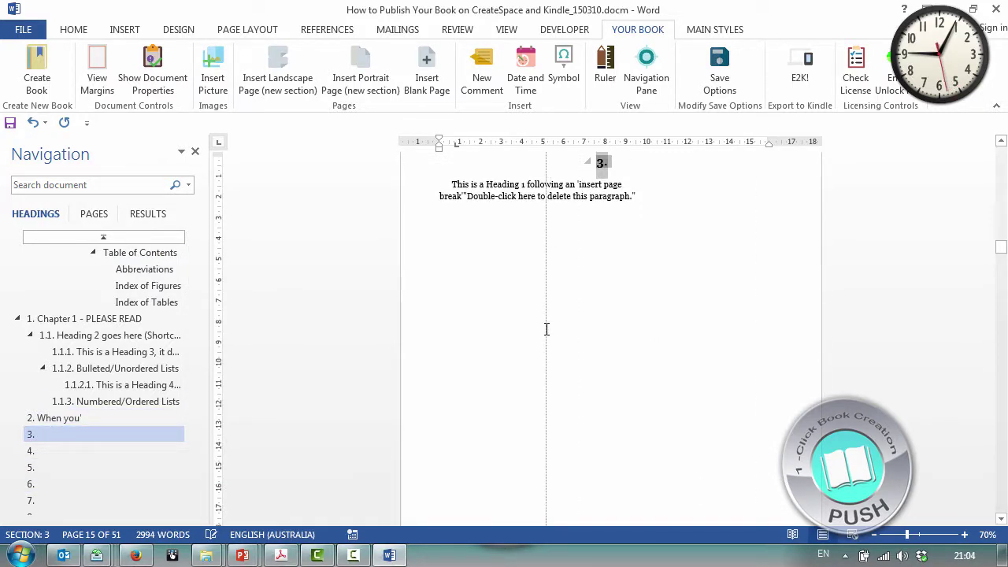
left_click(603, 163)
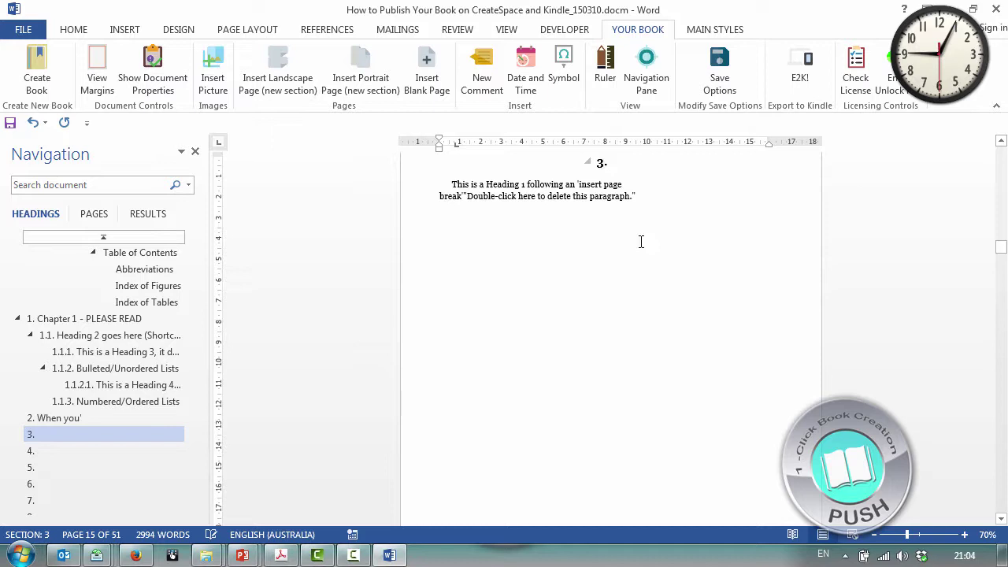
left_click(600, 163)
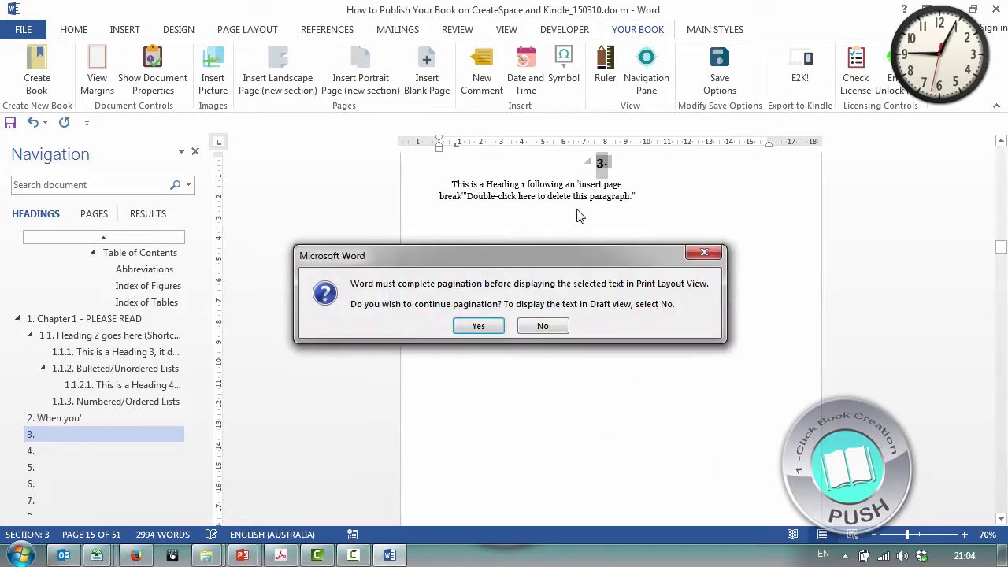
left_click(543, 327)
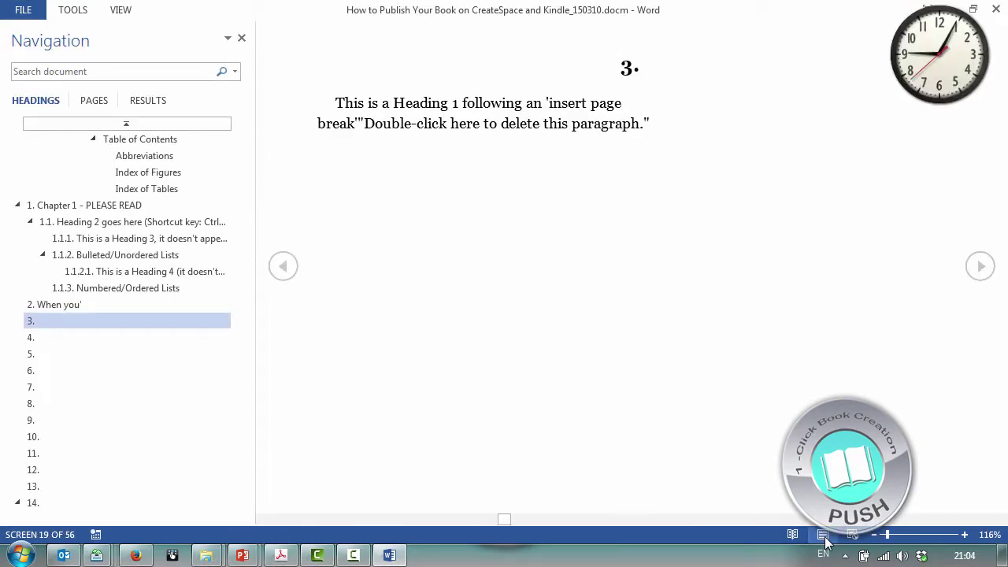
left_click(849, 538)
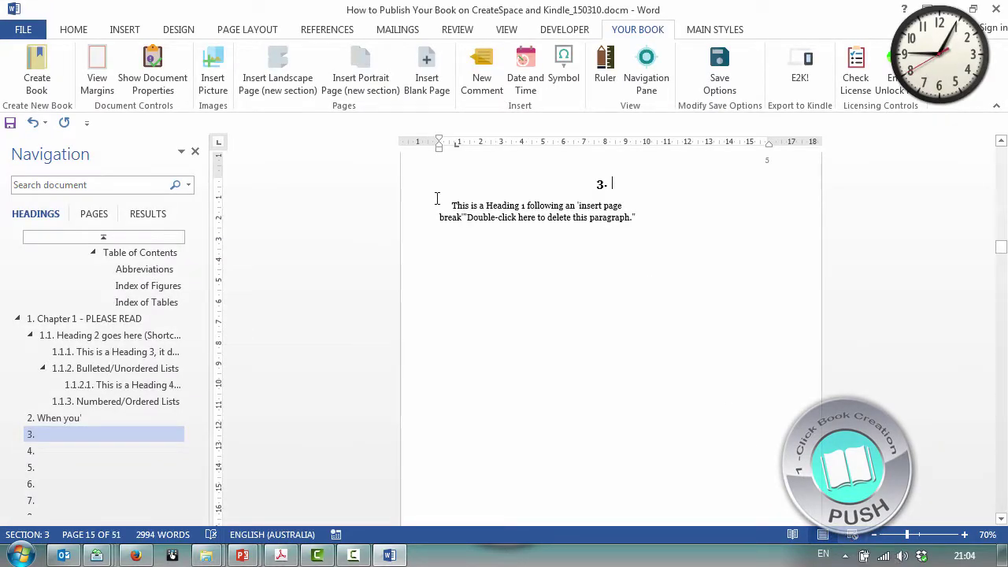
Step: Delete the surplus blank chapters between heading 3 and the sample text, and update the table of contents
double_click(453, 207)
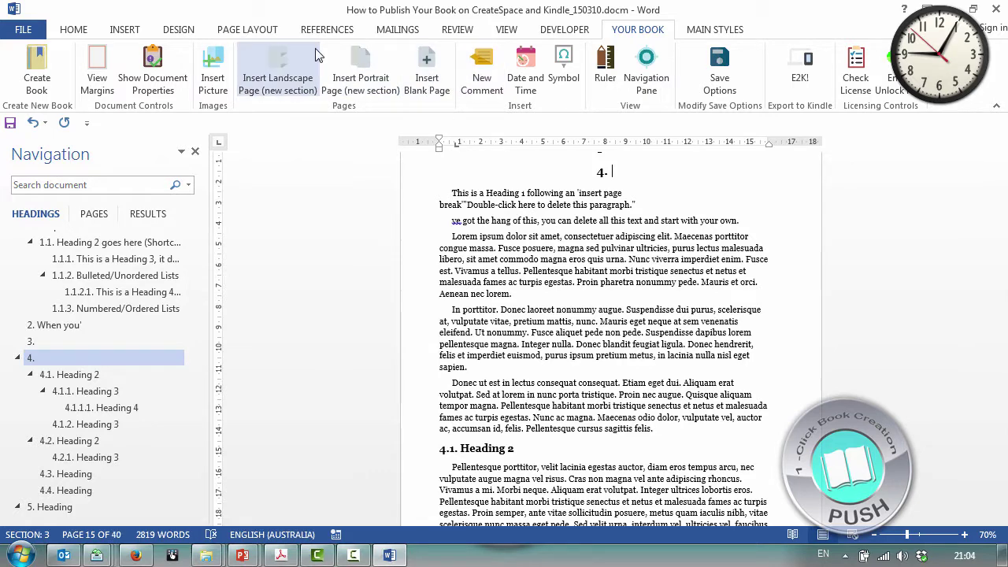
left_click(715, 31)
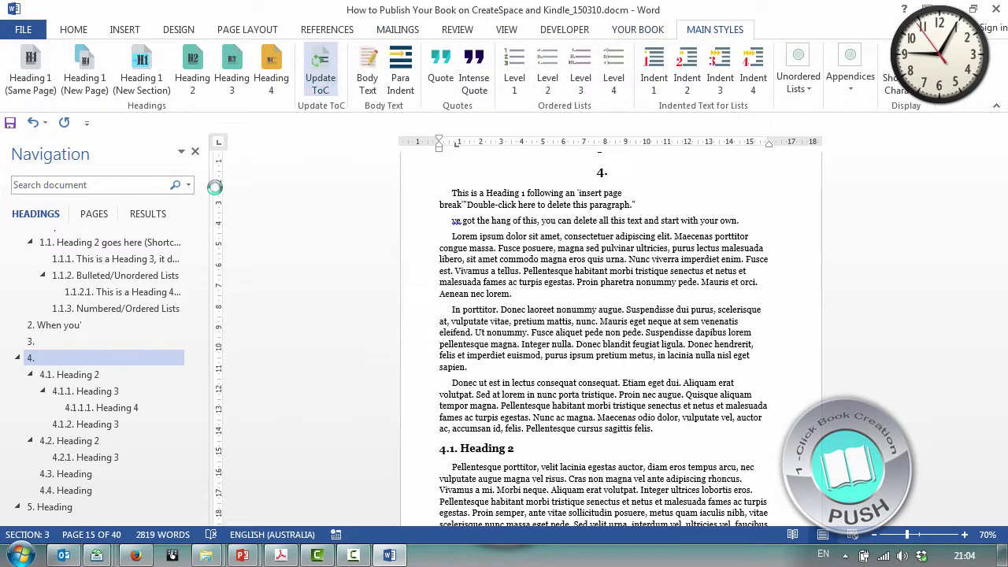
scroll(198, 253, "up", 3)
left_click(138, 252)
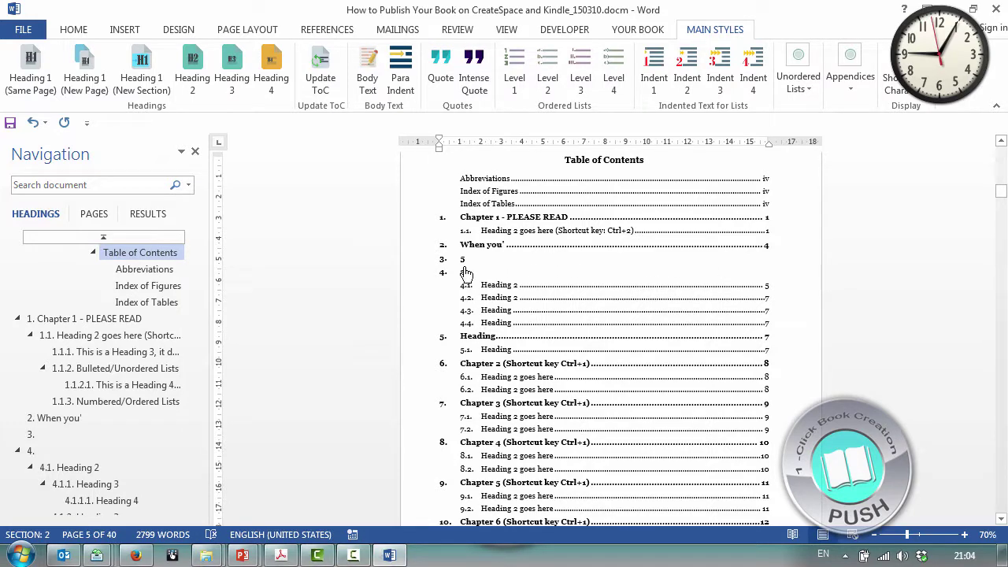
Step: Follow the blank chapter 3 entry in the table of contents and delete the empty headings 3 and 4
left_click(465, 261, "ctrl")
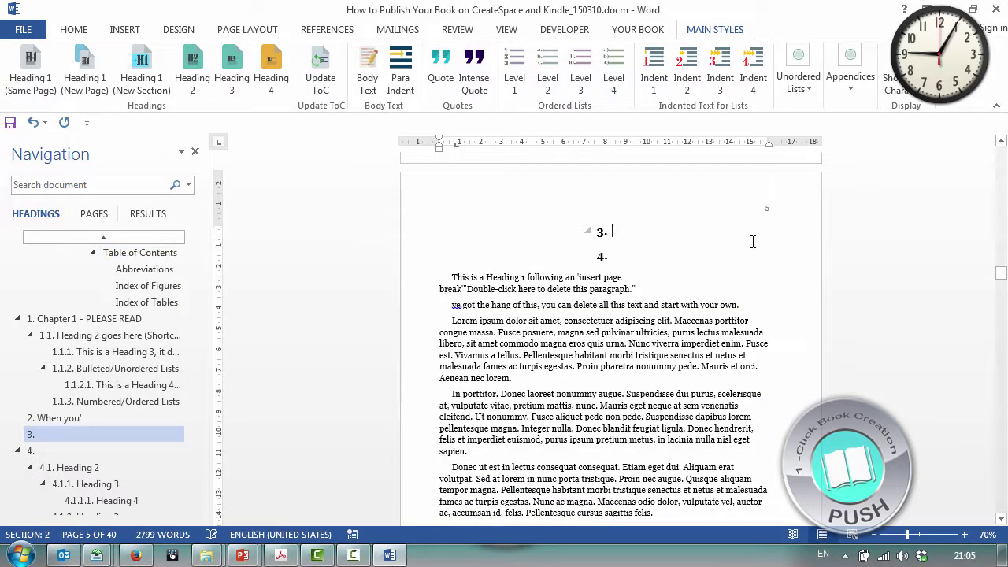
key("Delete")
key("Delete")
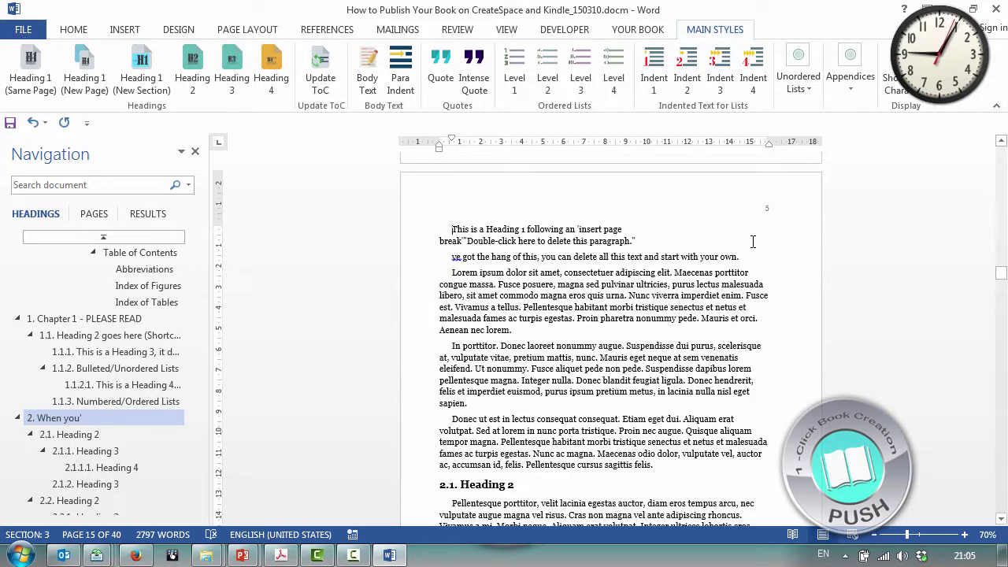
Step: Style the "This is a Heading 1 following an 'insert page break'" paragraph as Heading 1, removing its "Double-click here to delete this paragraph." text and the empty line
key("ctrl+alt+1")
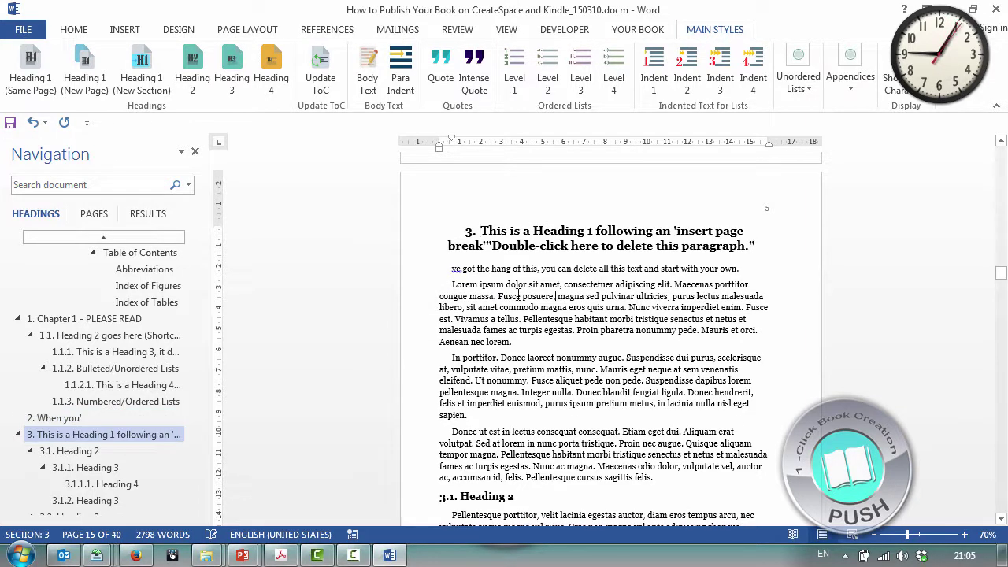
double_click(491, 246)
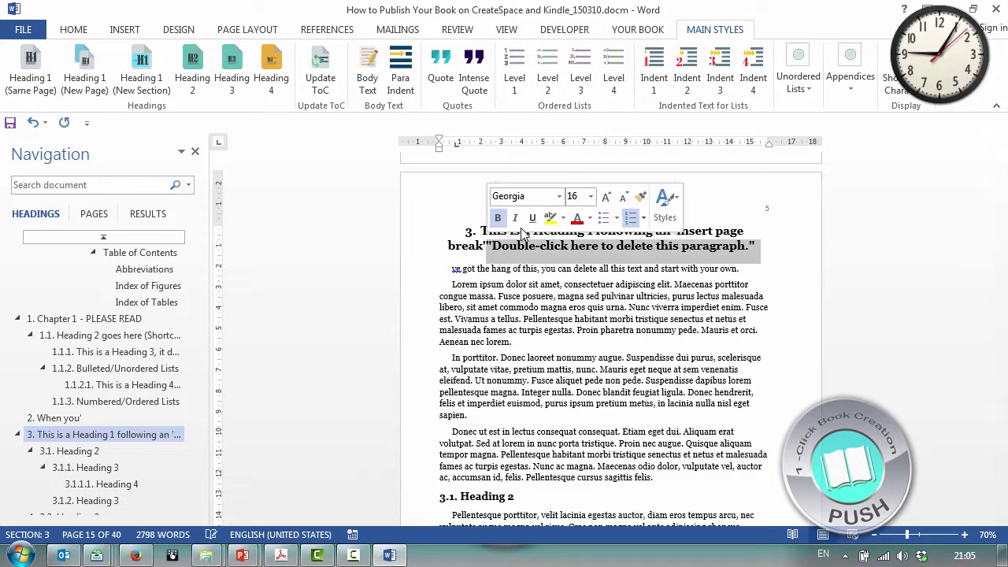
key("Delete")
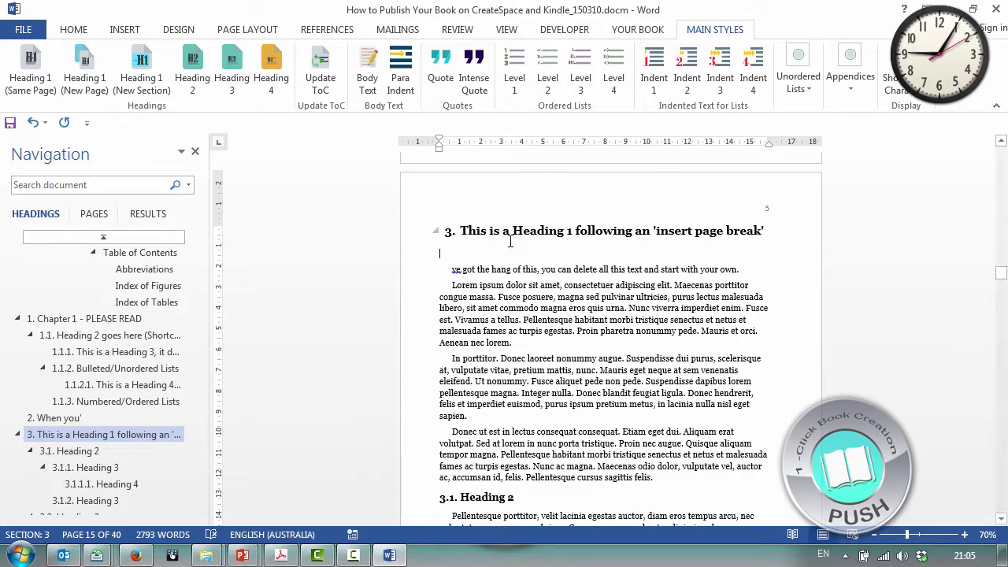
key("Delete")
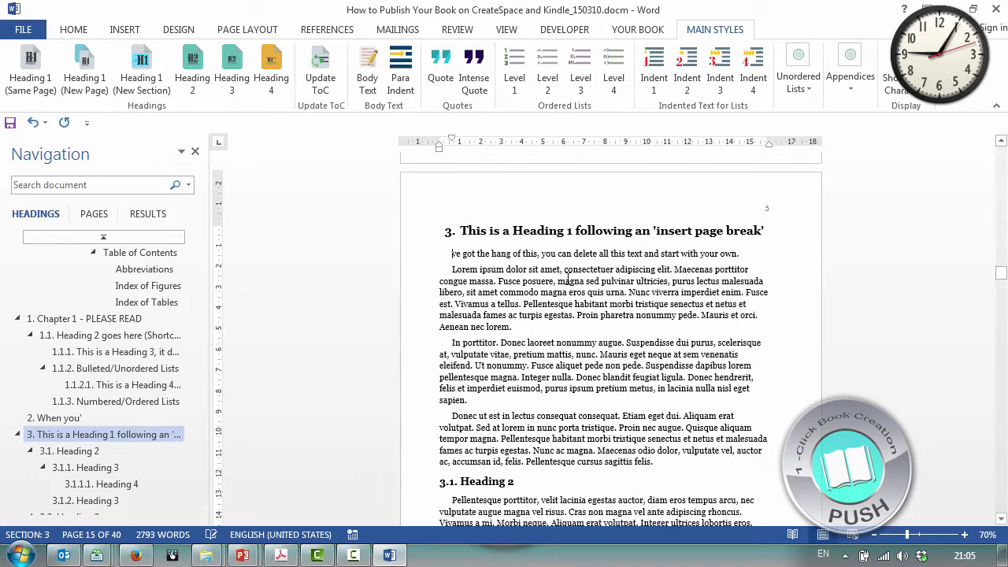
scroll(510, 334, "down", 8)
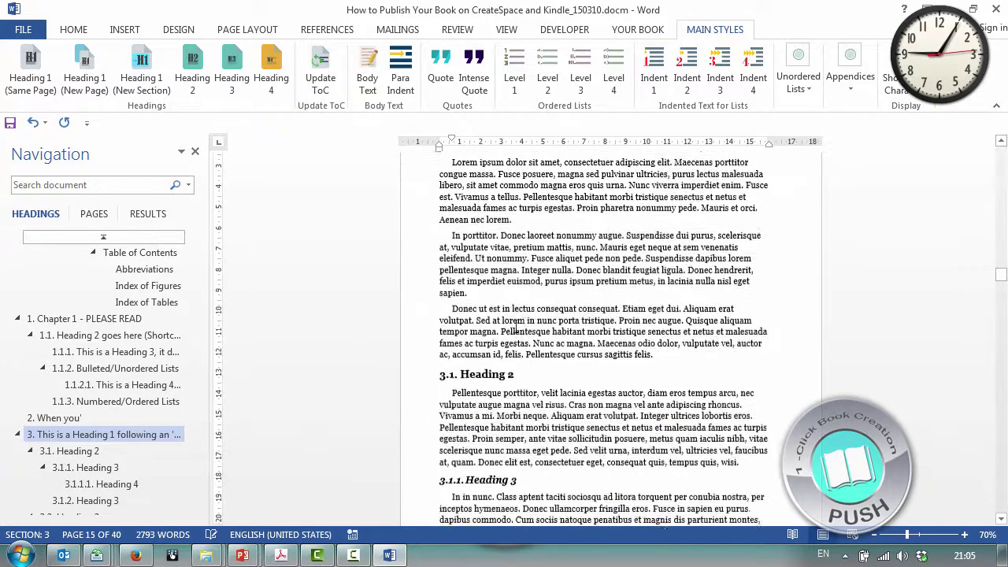
Step: Go to the table of contents and update the entire table, including its heading entries
left_click(160, 260)
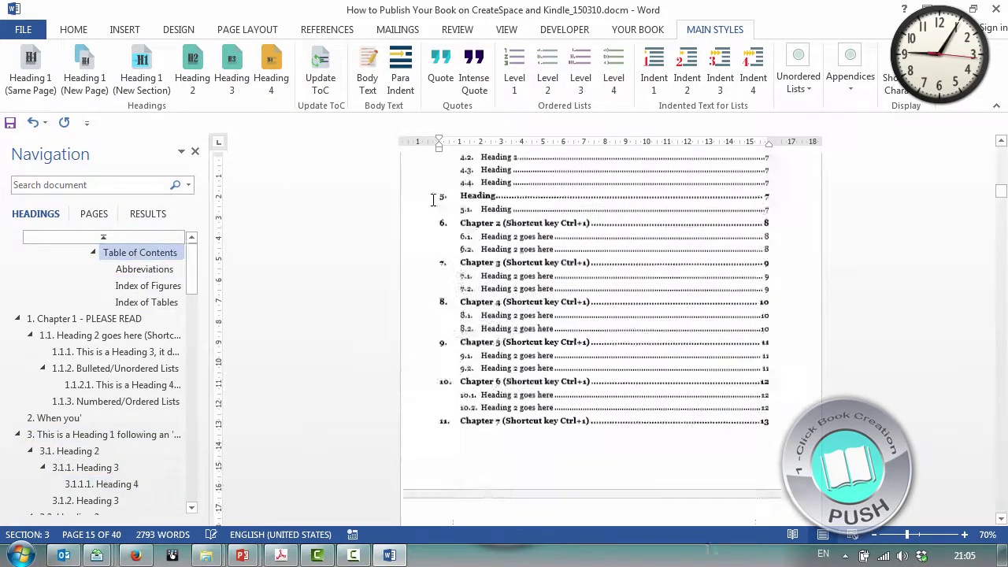
right_click(578, 228)
left_click(630, 317)
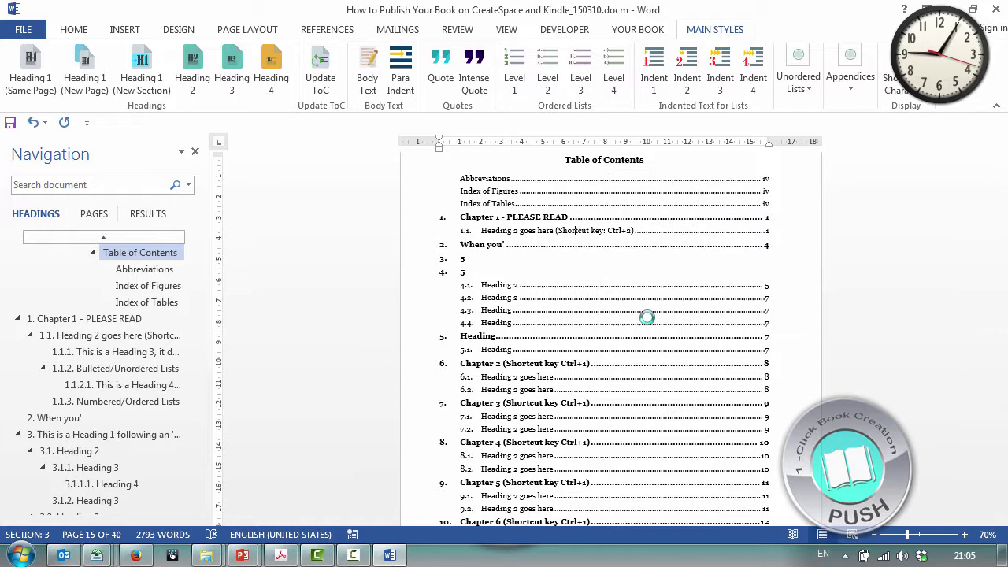
left_click(479, 279)
left_click(513, 301)
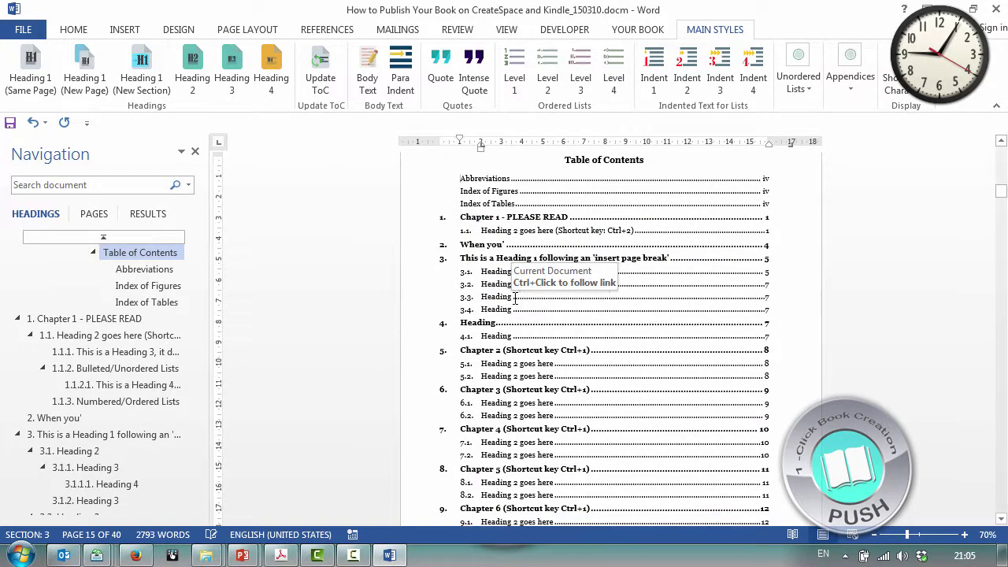
Step: Review the rest of the table of contents, follow its 22.2 entry, and look back through the placeholder chapters from Chapter 19 to Chapter 17
scroll(625, 304, "down", 6)
scroll(625, 307, "down", 10)
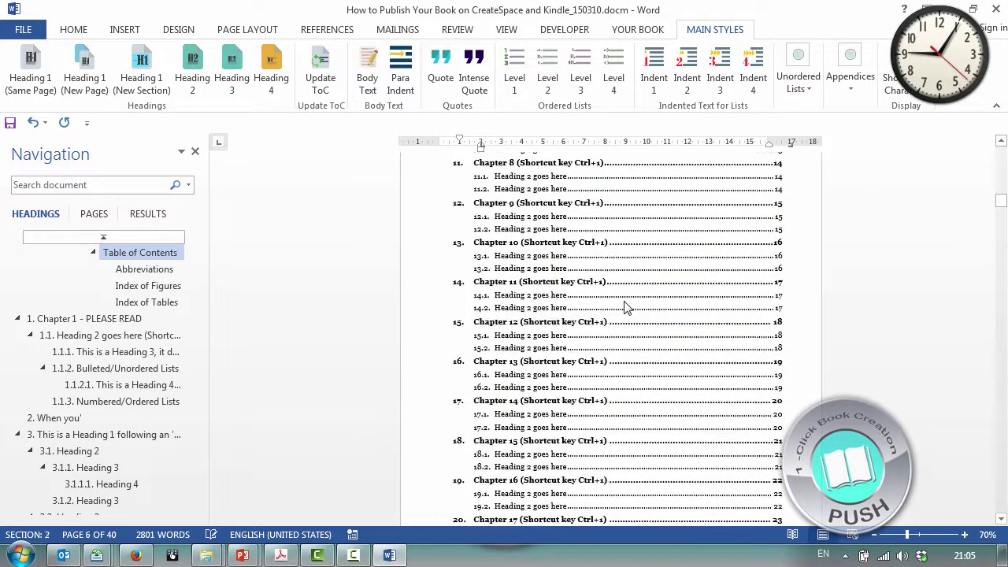
scroll(611, 308, "up", 5)
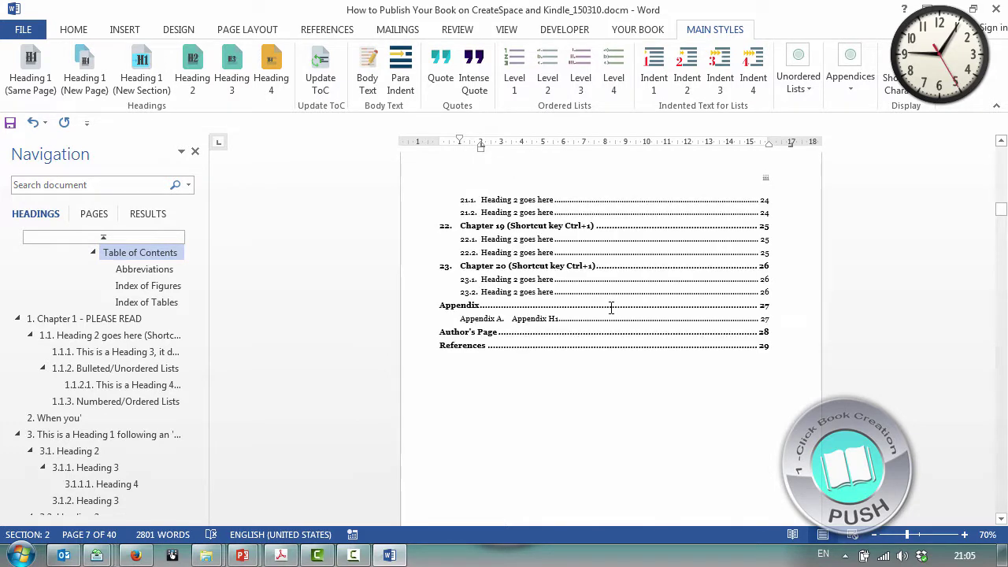
left_click(763, 252)
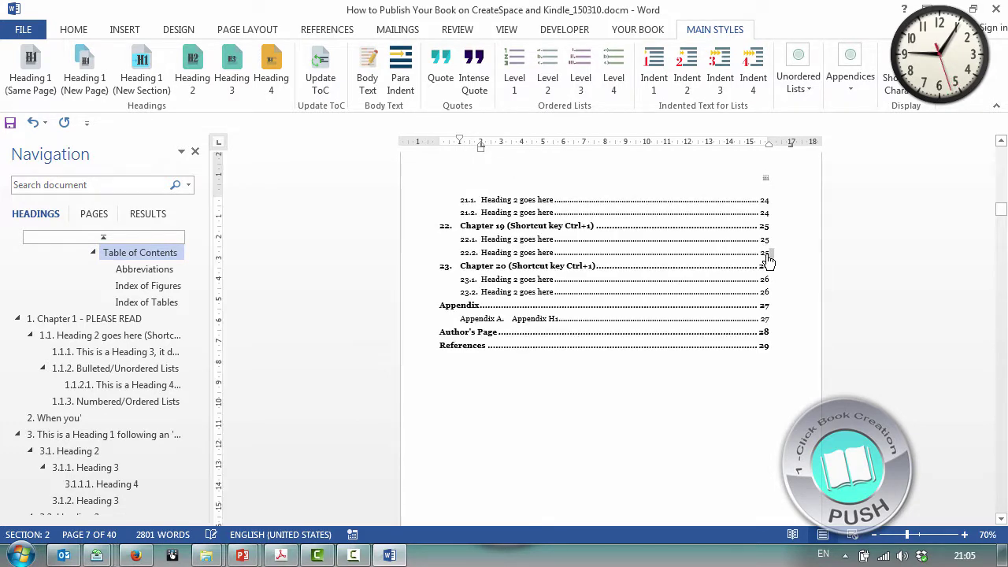
left_click(762, 253, "ctrl")
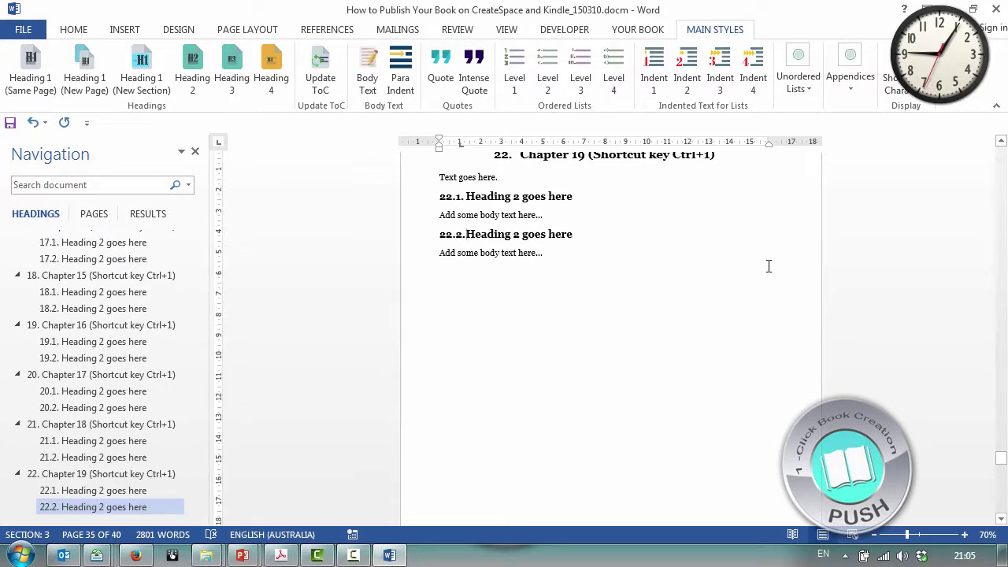
scroll(765, 259, "up", 10)
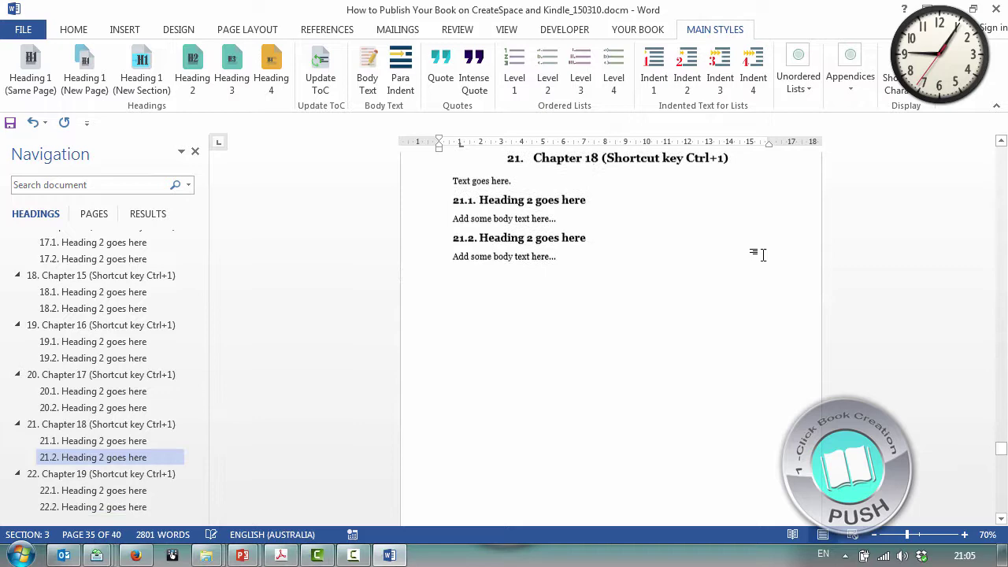
scroll(763, 254, "up", 10)
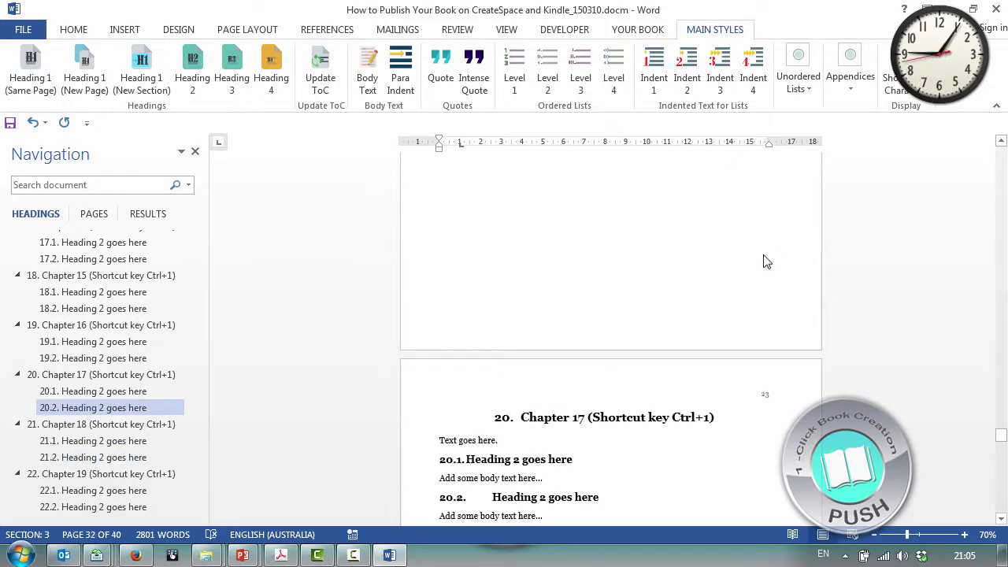